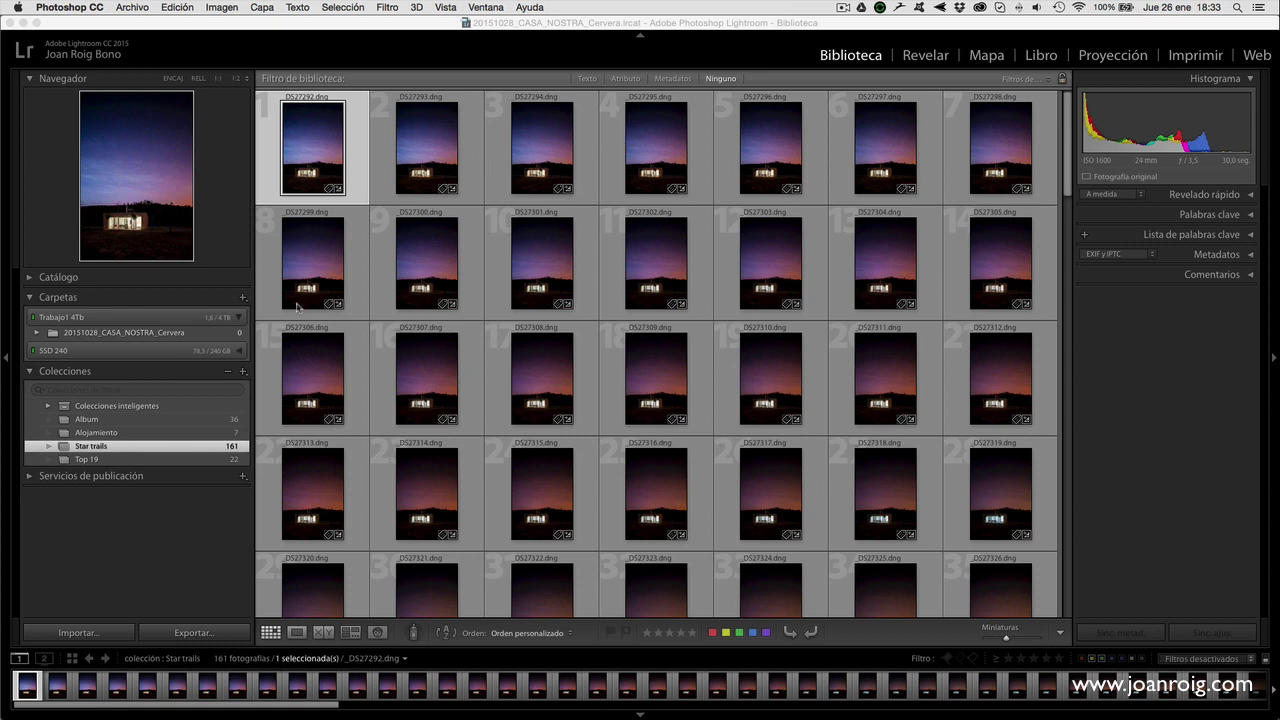
pyautogui.scroll(-2, 797, 440)
pyautogui.scroll(-3, 797, 440)
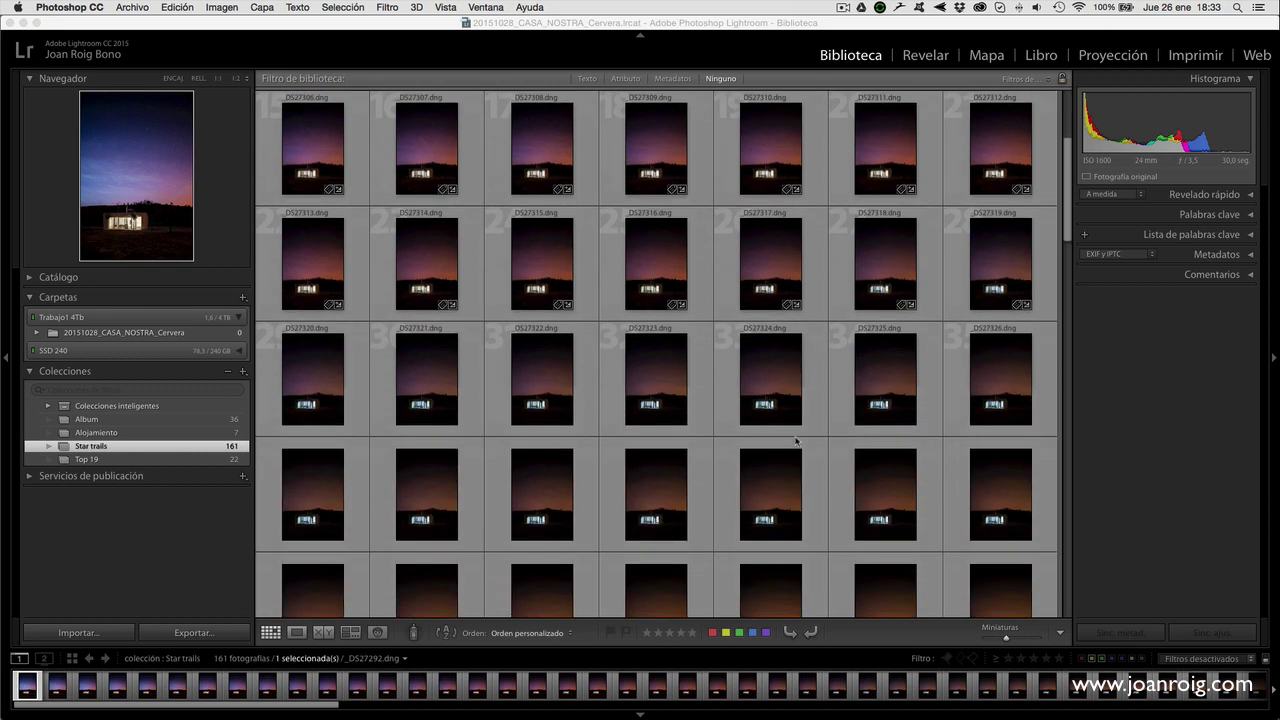
pyautogui.scroll(-3, 797, 440)
pyautogui.scroll(-2, 797, 440)
pyautogui.scroll(-2, 797, 440)
pyautogui.scroll(-3, 797, 440)
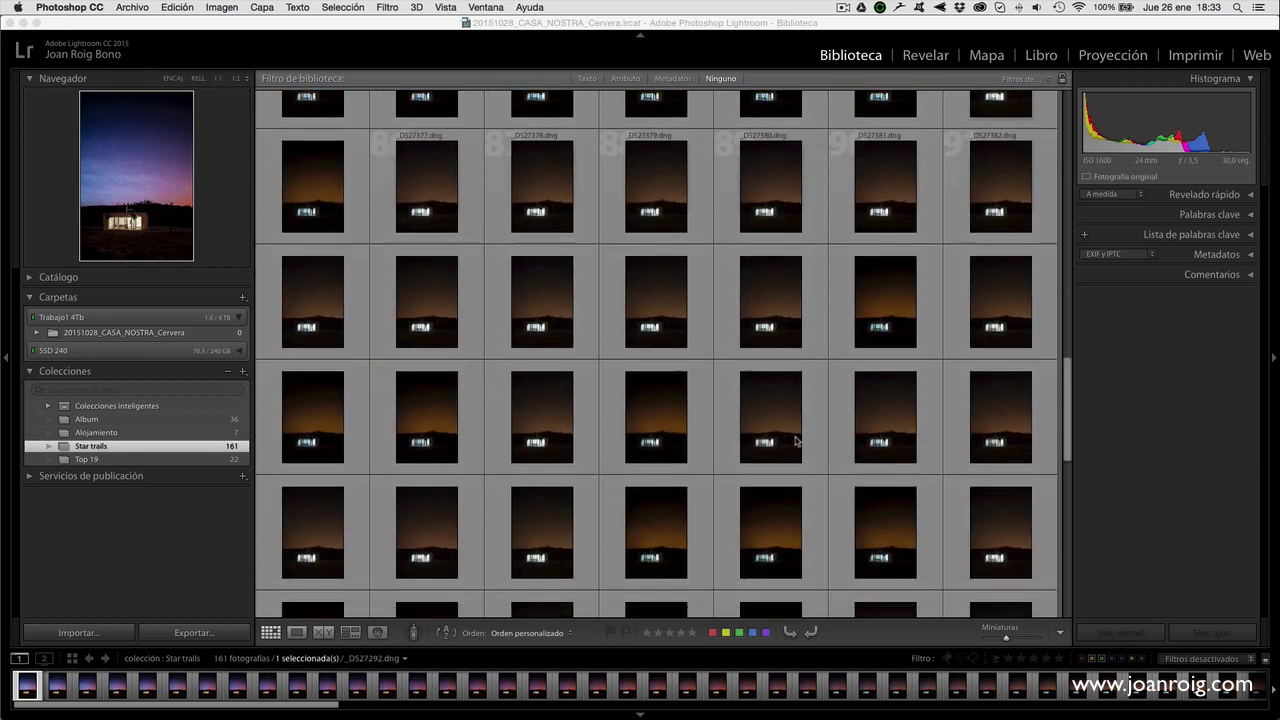
pyautogui.scroll(-2, 797, 440)
pyautogui.scroll(-2, 797, 440)
pyautogui.scroll(-2, 797, 440)
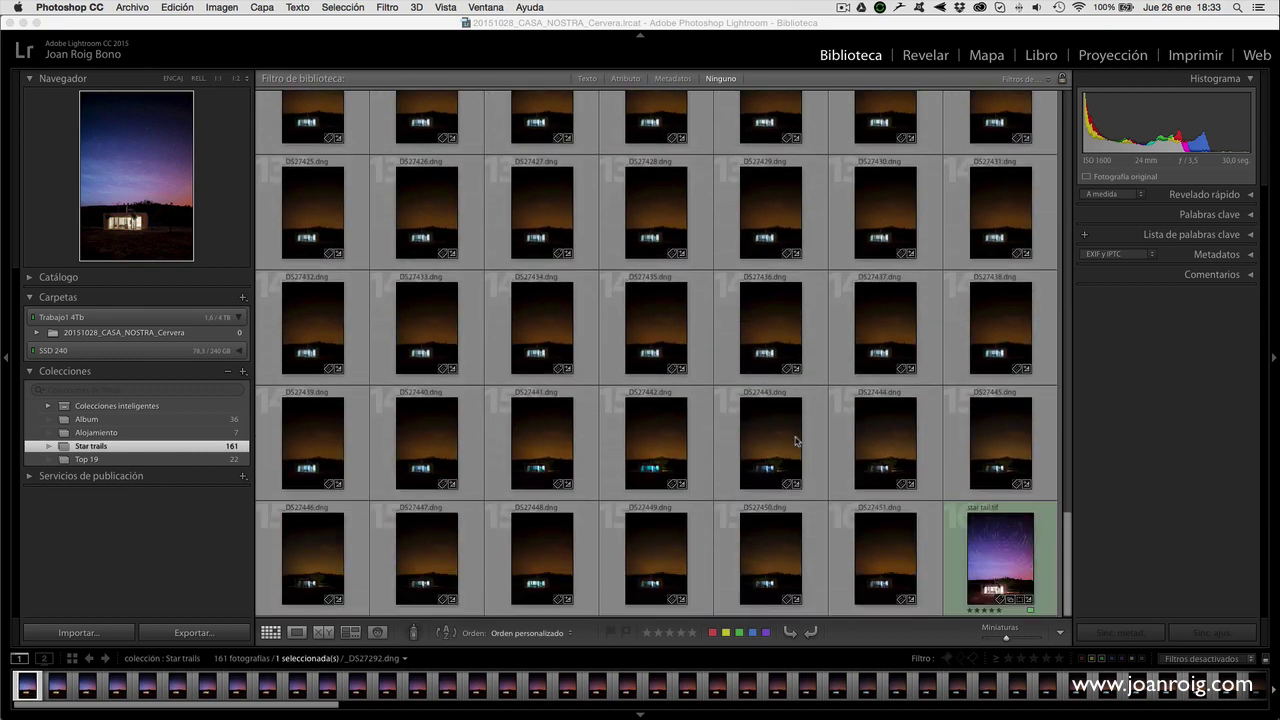
pyautogui.scroll(1, 797, 440)
pyautogui.scroll(2, 797, 440)
pyautogui.scroll(2, 797, 440)
pyautogui.scroll(2, 797, 440)
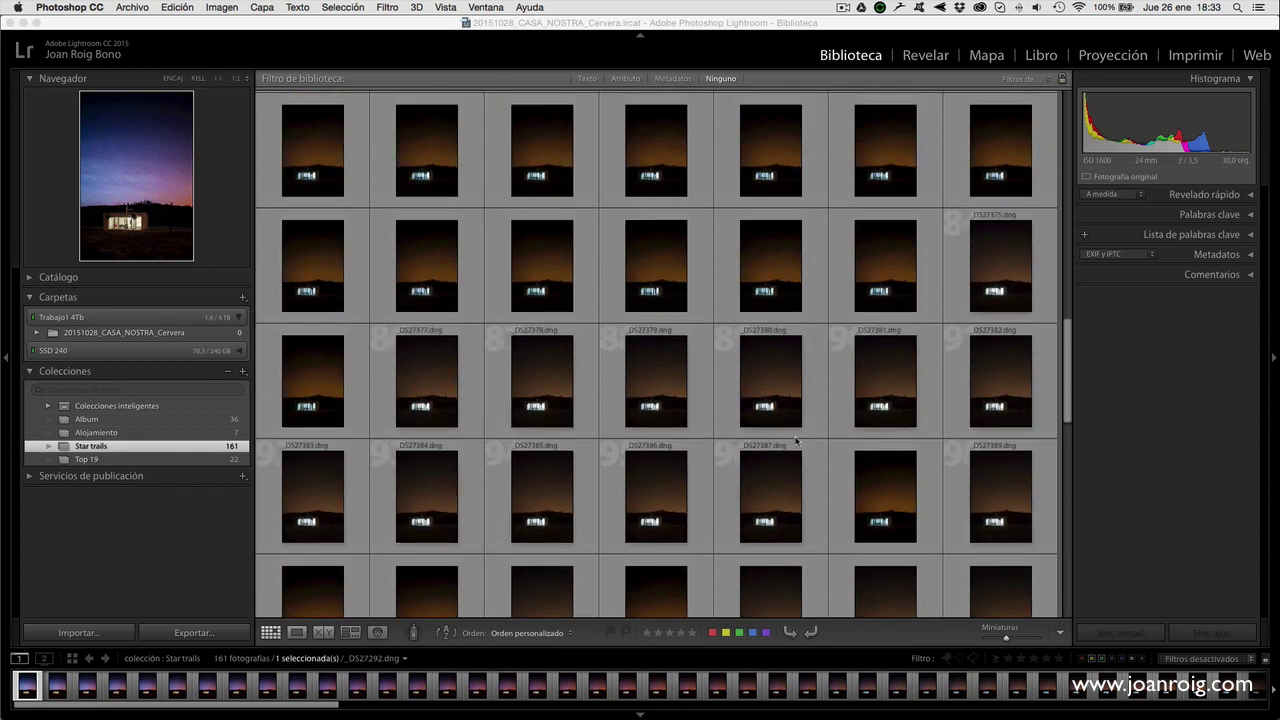
pyautogui.scroll(2, 797, 440)
pyautogui.scroll(2, 797, 440)
pyautogui.scroll(2, 797, 440)
pyautogui.scroll(2, 797, 440)
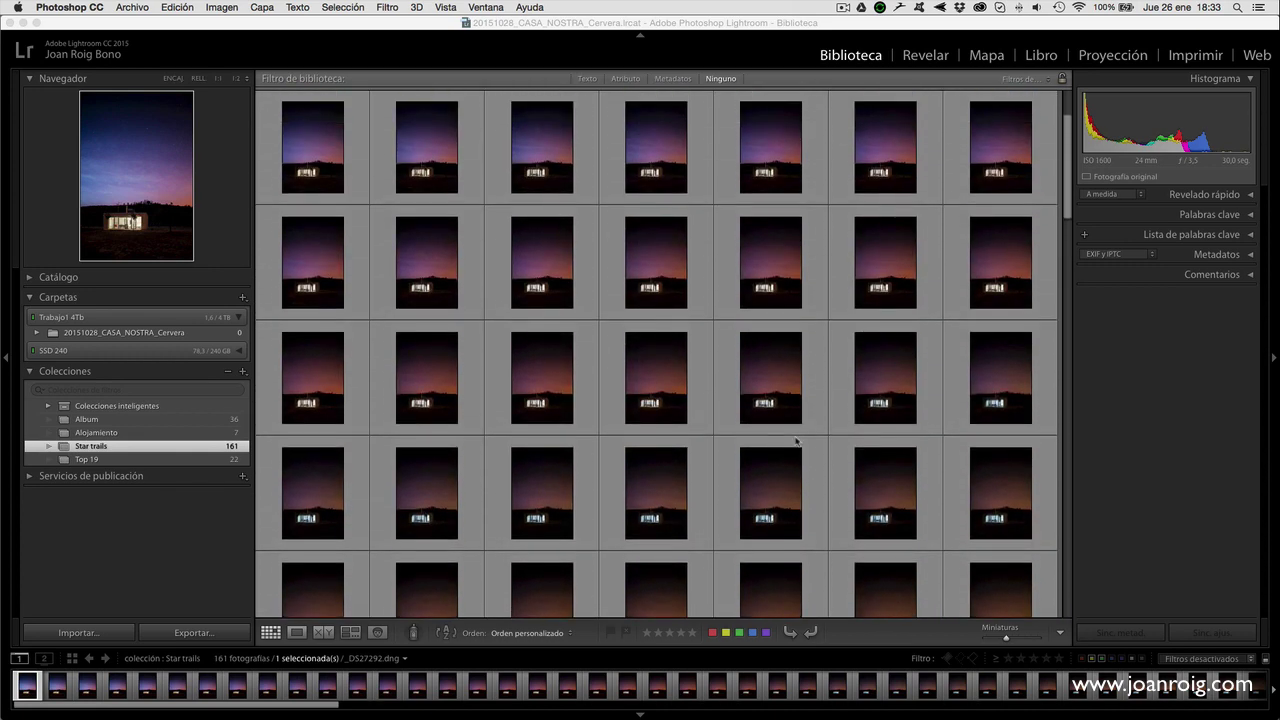
pyautogui.scroll(2, 797, 440)
pyautogui.click(298, 158)
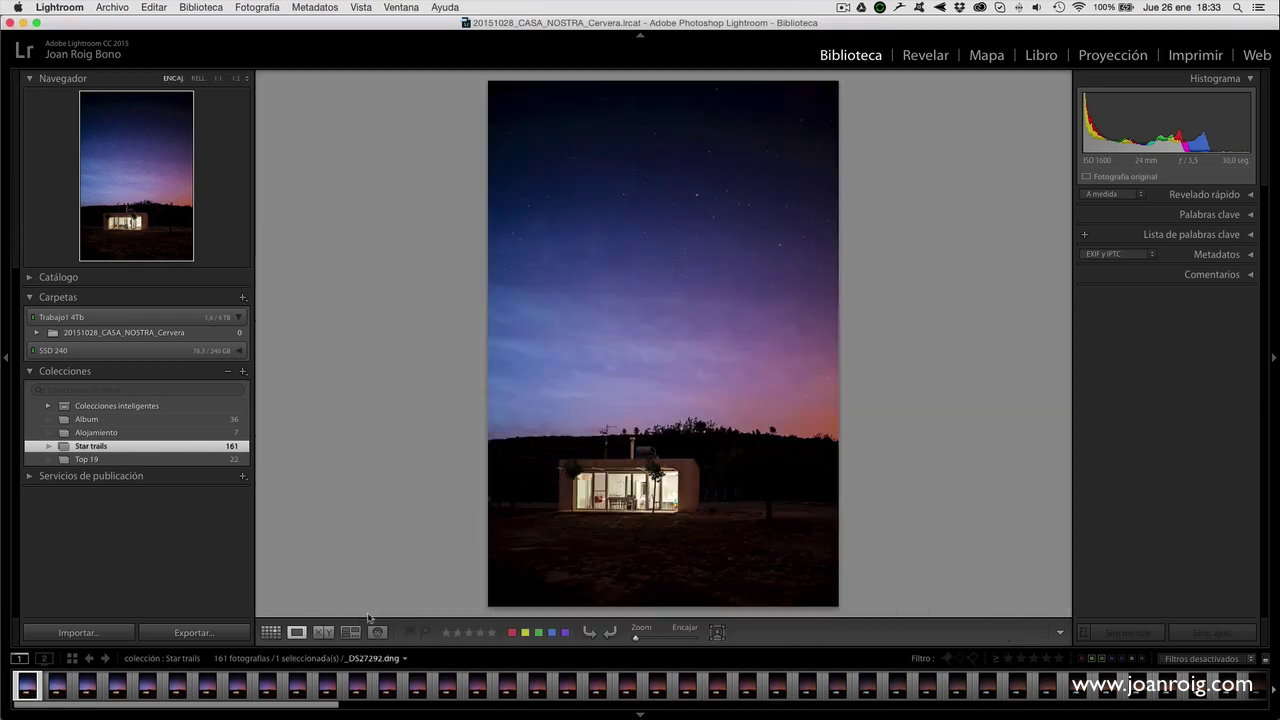
# Step through the Star trails frames in Loupe view, from _DS27292 to _DS27308
pyautogui.click(296, 632)
pyautogui.press('Right')
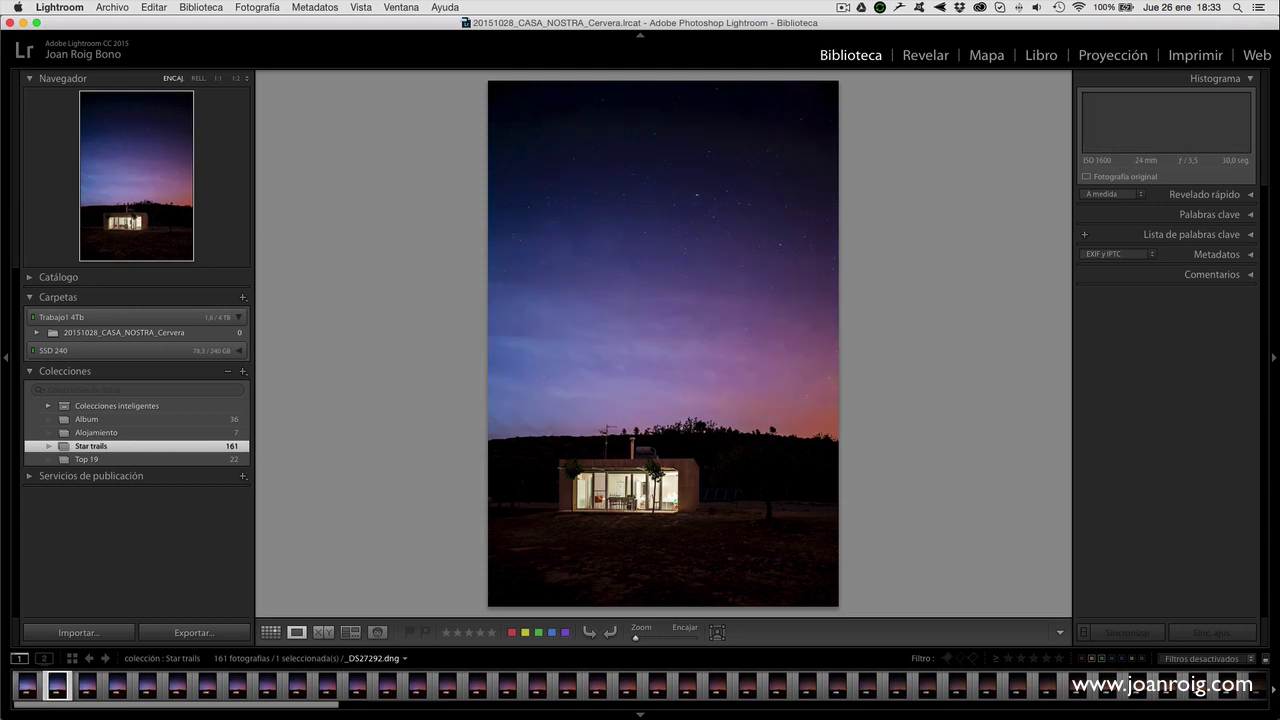
pyautogui.press('Right')
pyautogui.press('Right')
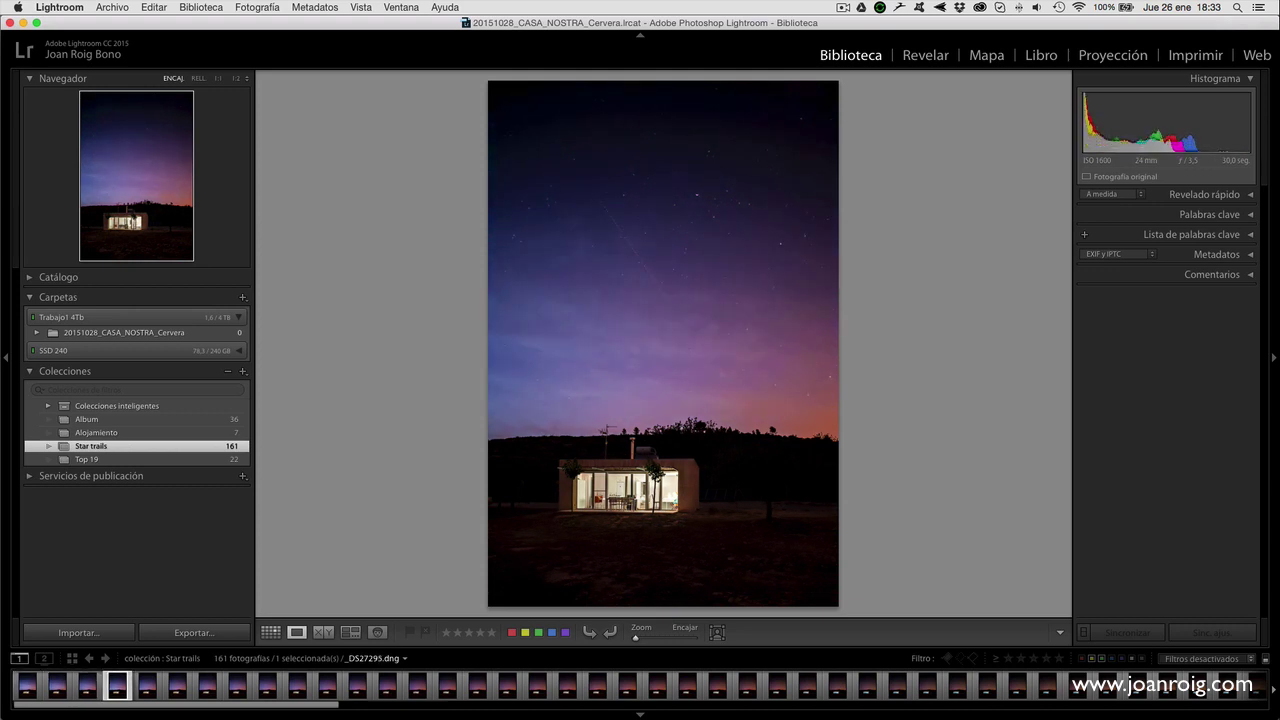
pyautogui.press('Right')
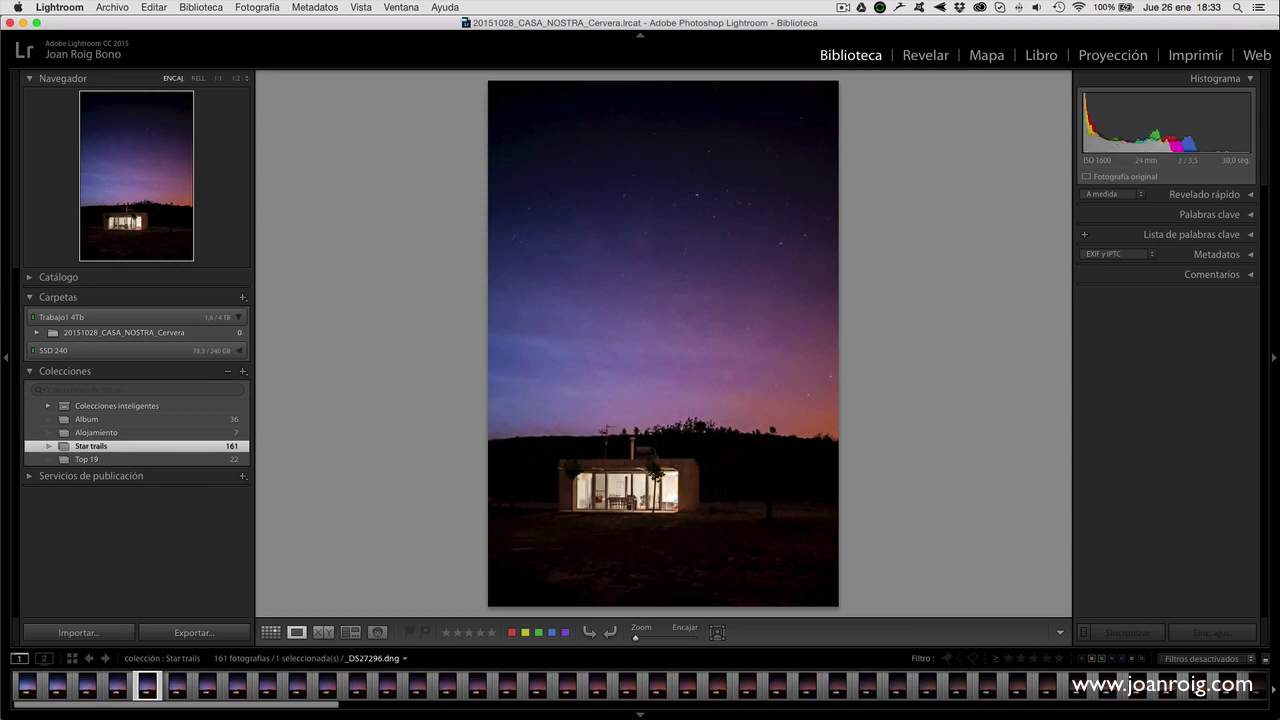
pyautogui.press('Right')
pyautogui.press('Right')
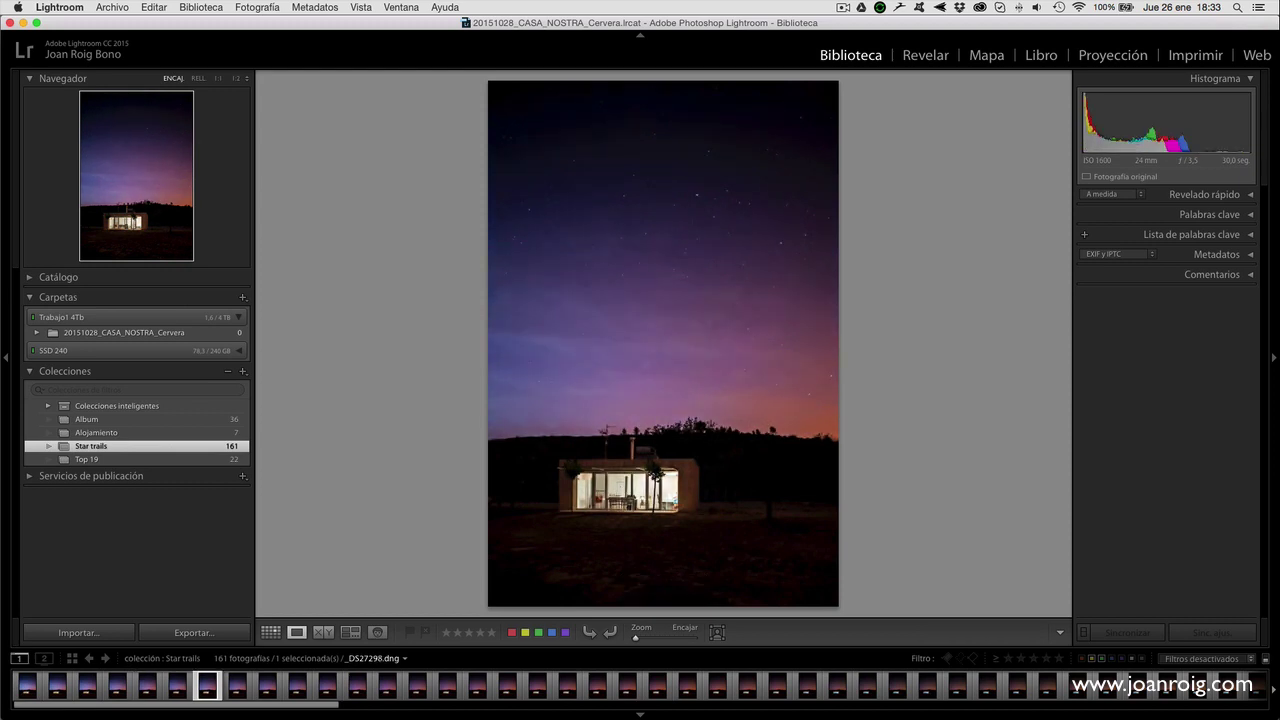
pyautogui.press('Right')
pyautogui.press('Right')
pyautogui.press('Right')
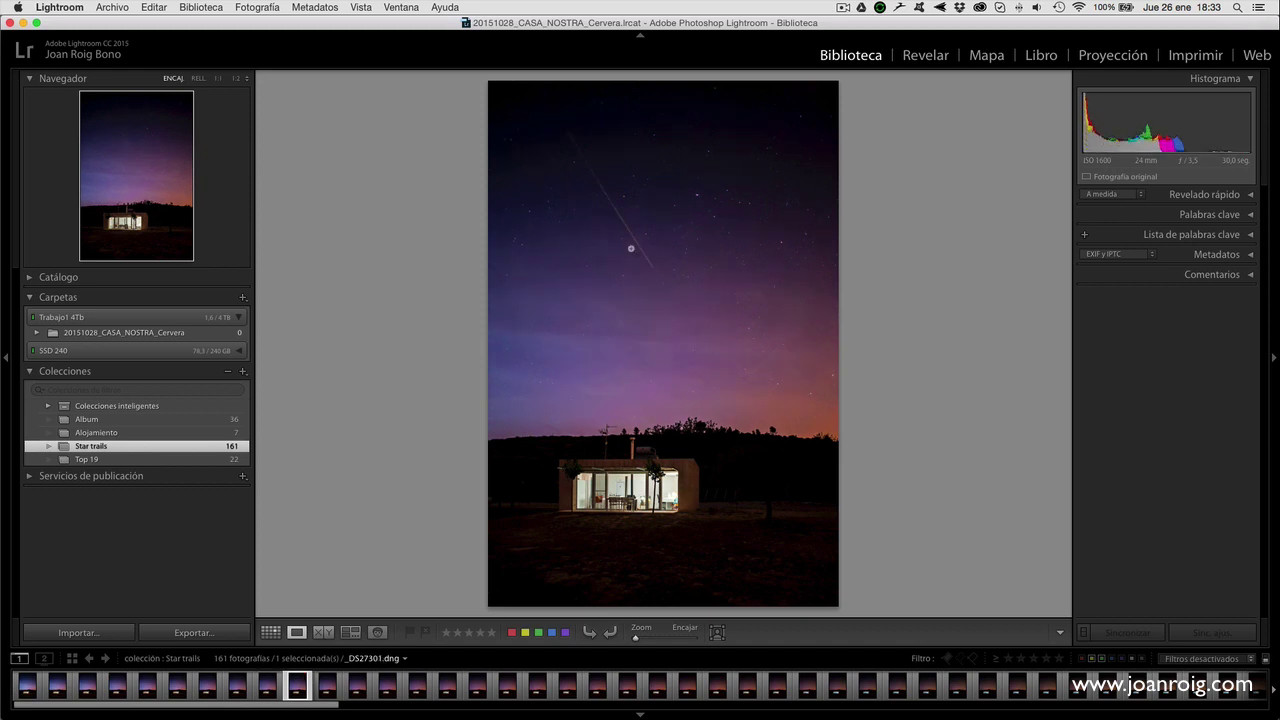
pyautogui.press('Right')
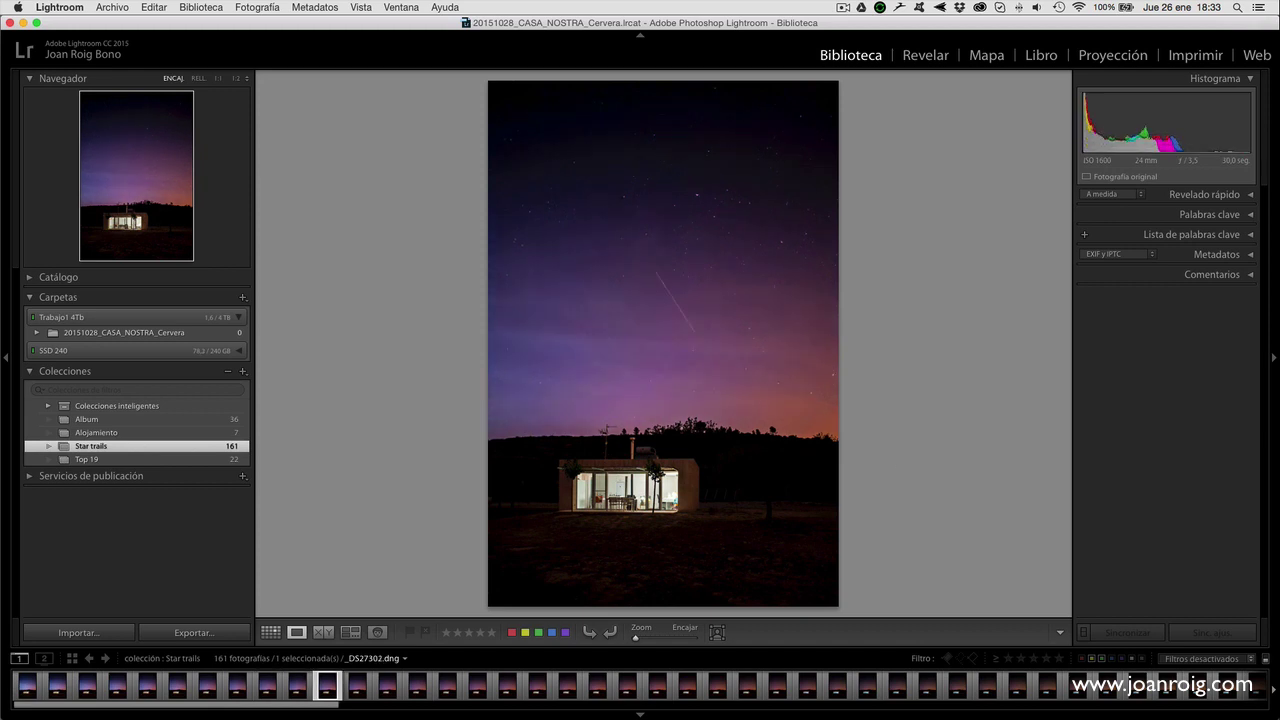
pyautogui.press('Right')
pyautogui.press('Right')
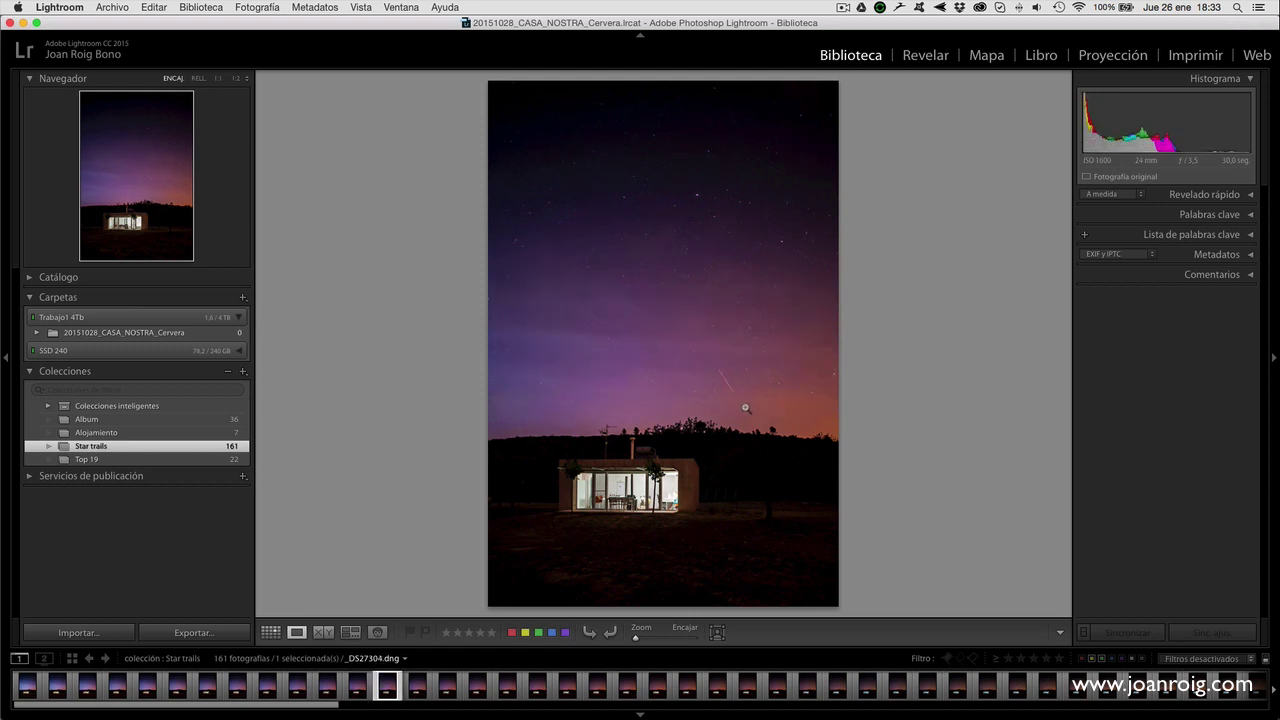
pyautogui.press('Right')
pyautogui.press('Right')
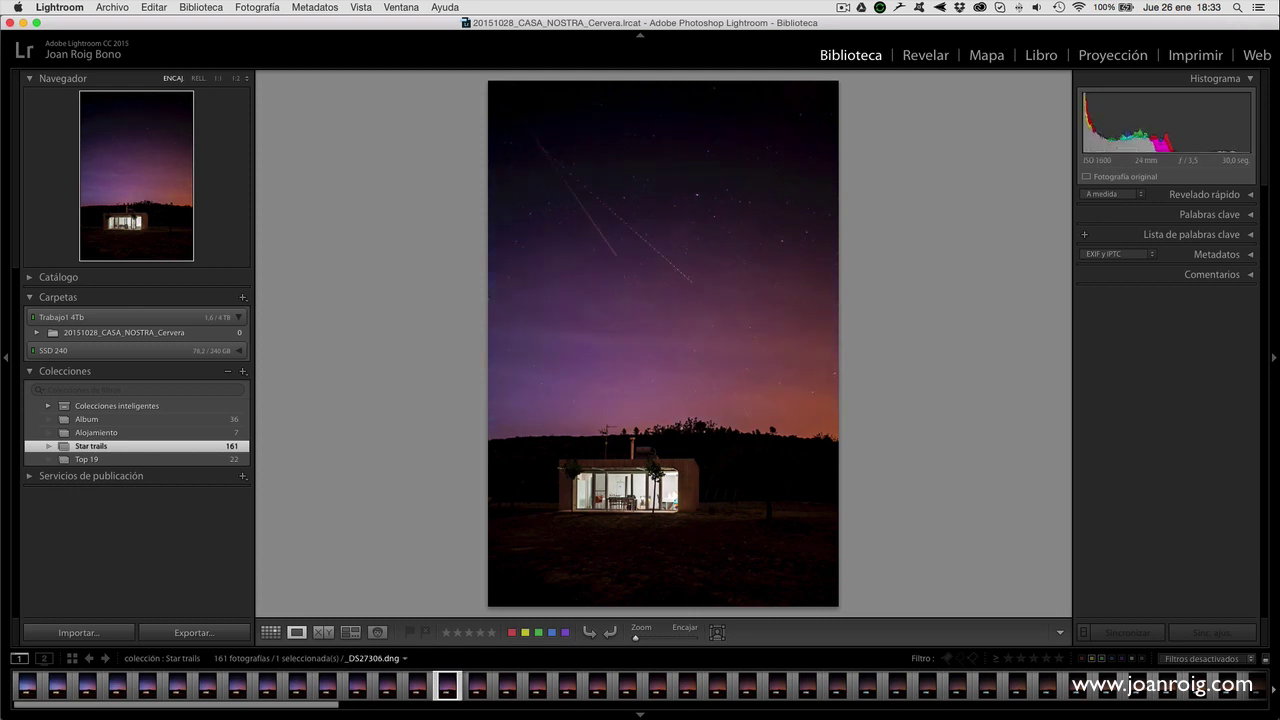
pyautogui.press('Right')
pyautogui.press('Right')
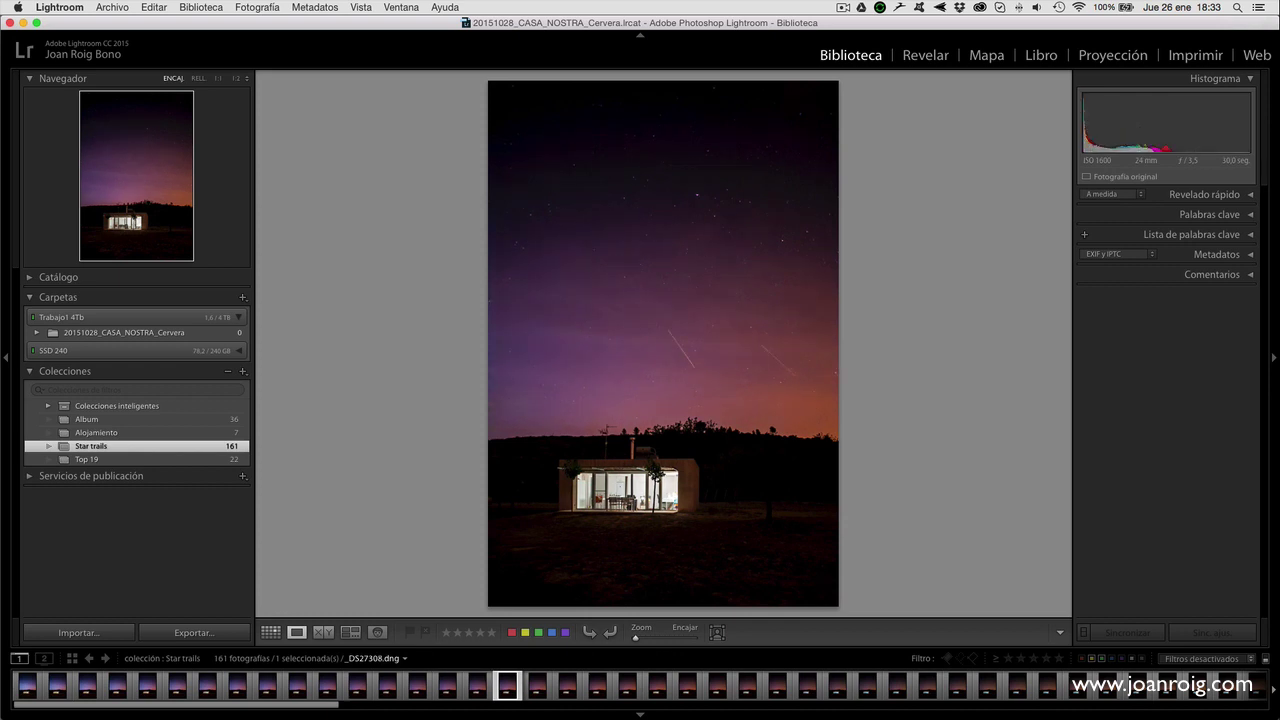
pyautogui.press('Right')
pyautogui.press('Right')
pyautogui.press('Right')
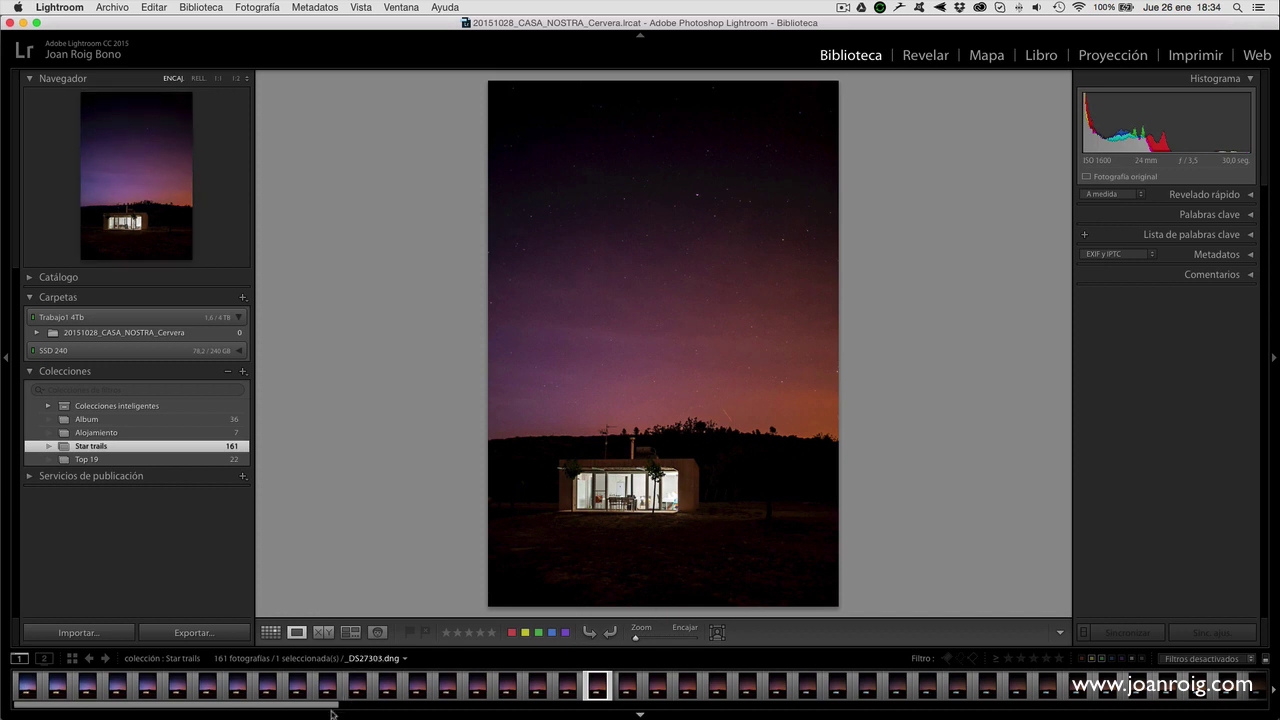
# Scroll the Filmstrip to the late-night frames and show _DS27445 in the large view
pyautogui.moveTo(333, 713); pyautogui.dragTo(1238, 706)
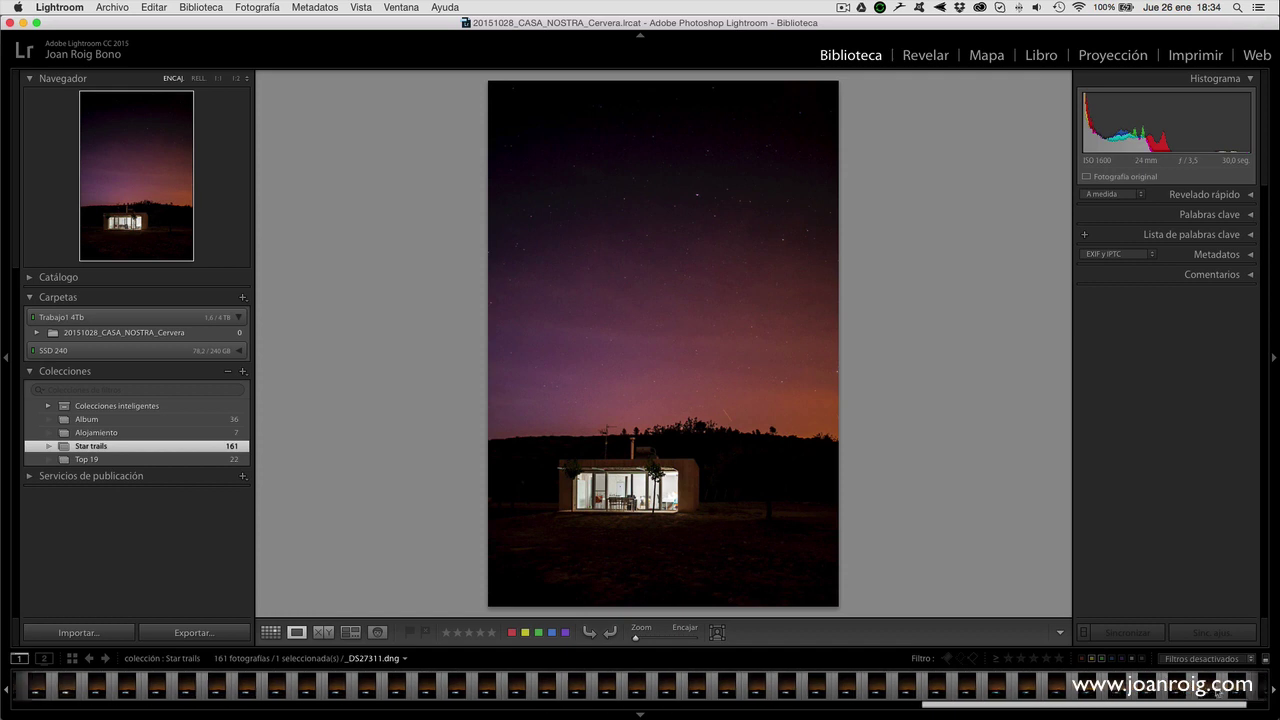
pyautogui.click(1222, 686)
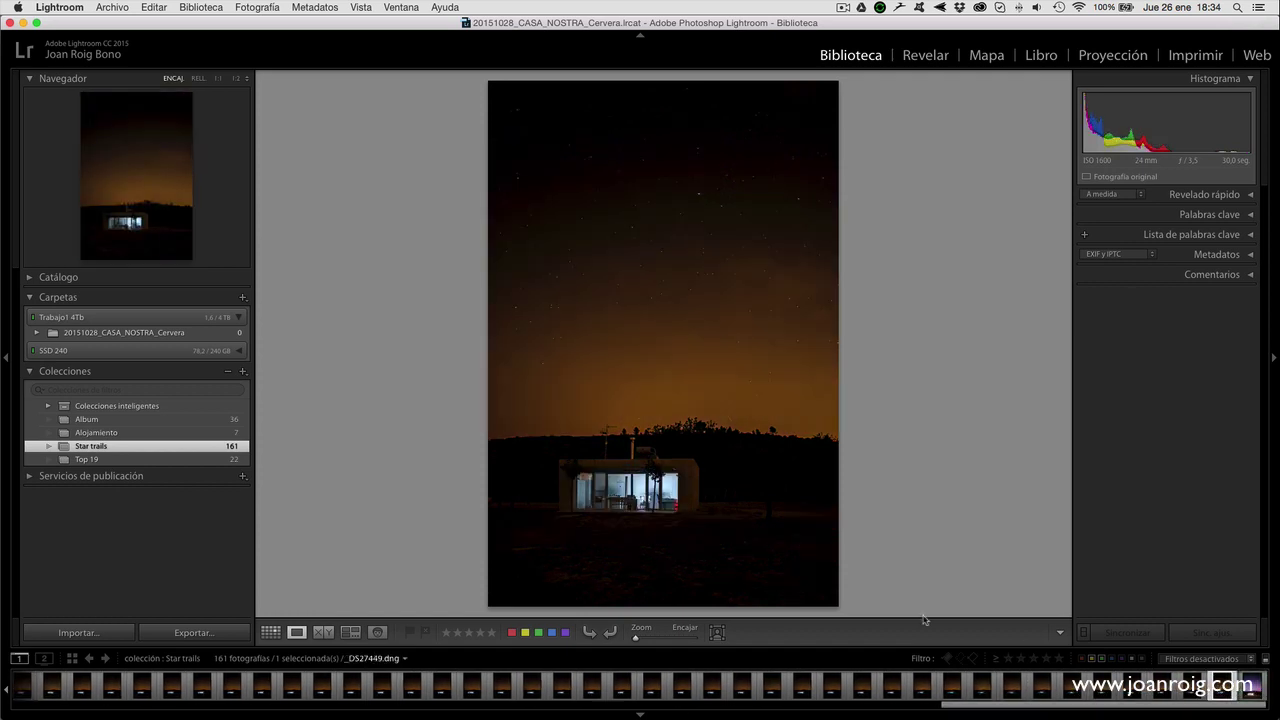
pyautogui.click(1009, 686)
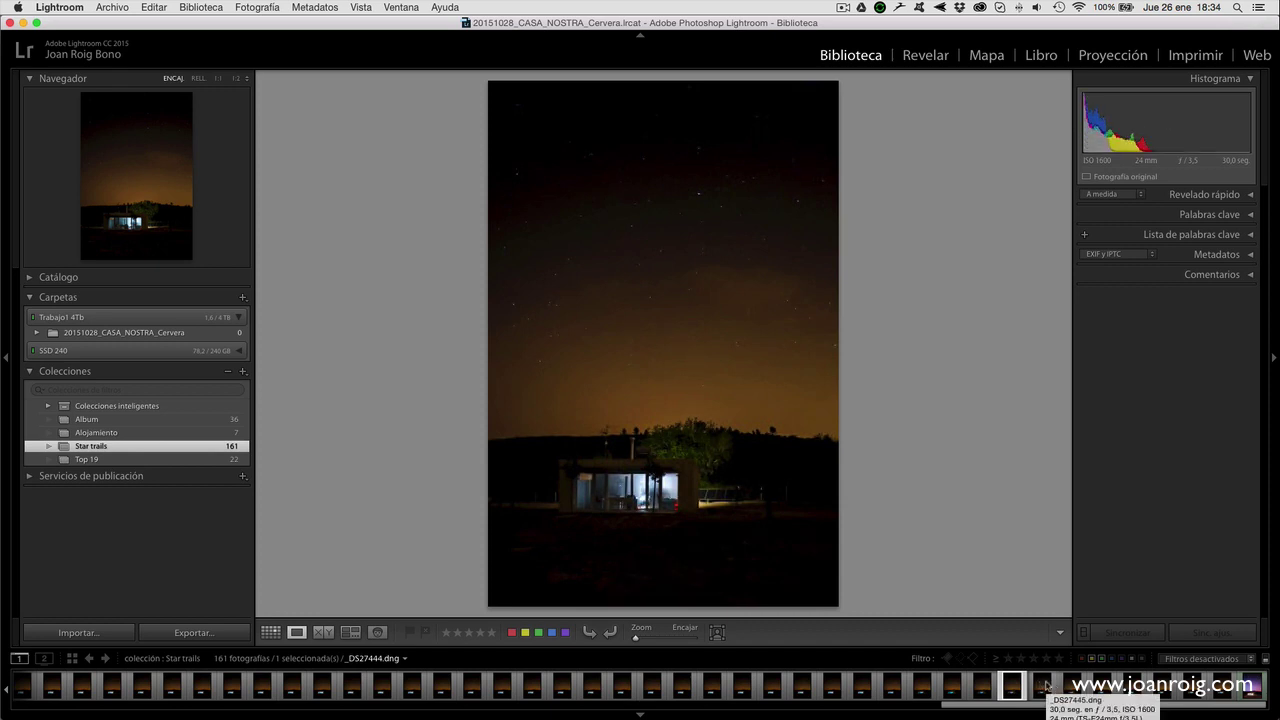
pyautogui.click(1045, 686)
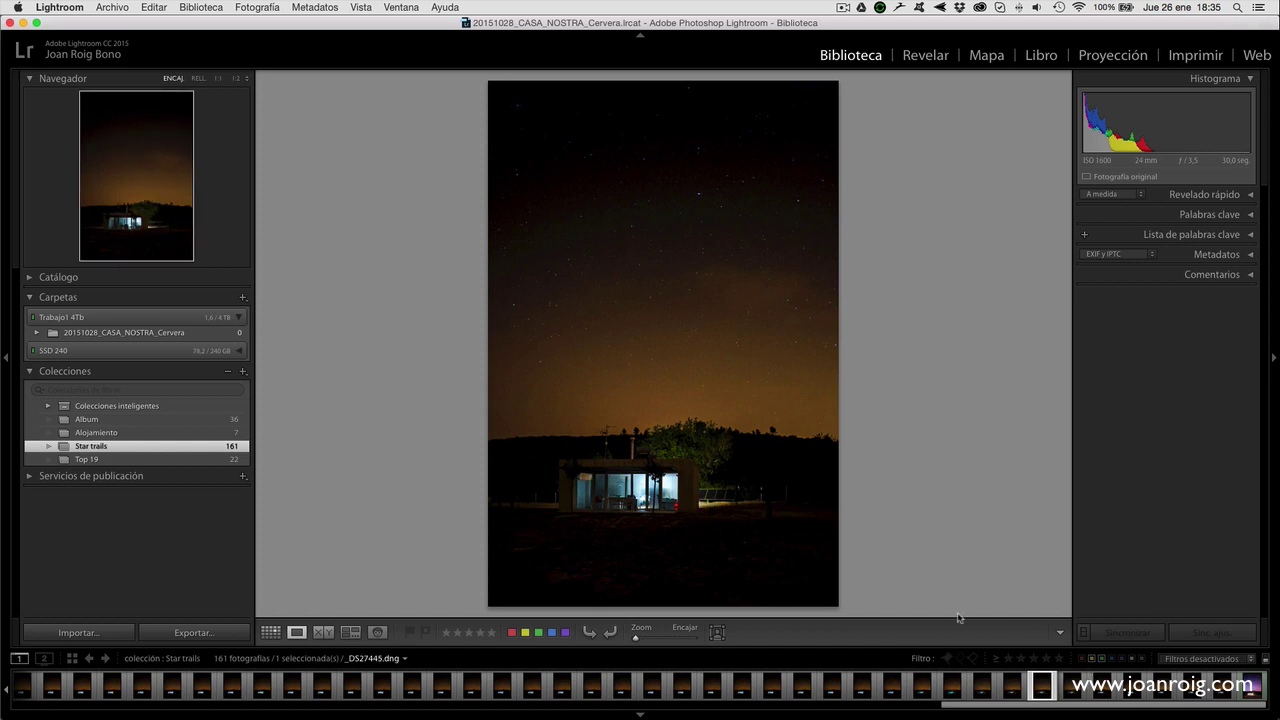
pyautogui.press('Left')
pyautogui.press('Left')
pyautogui.press('Left')
pyautogui.press('Left')
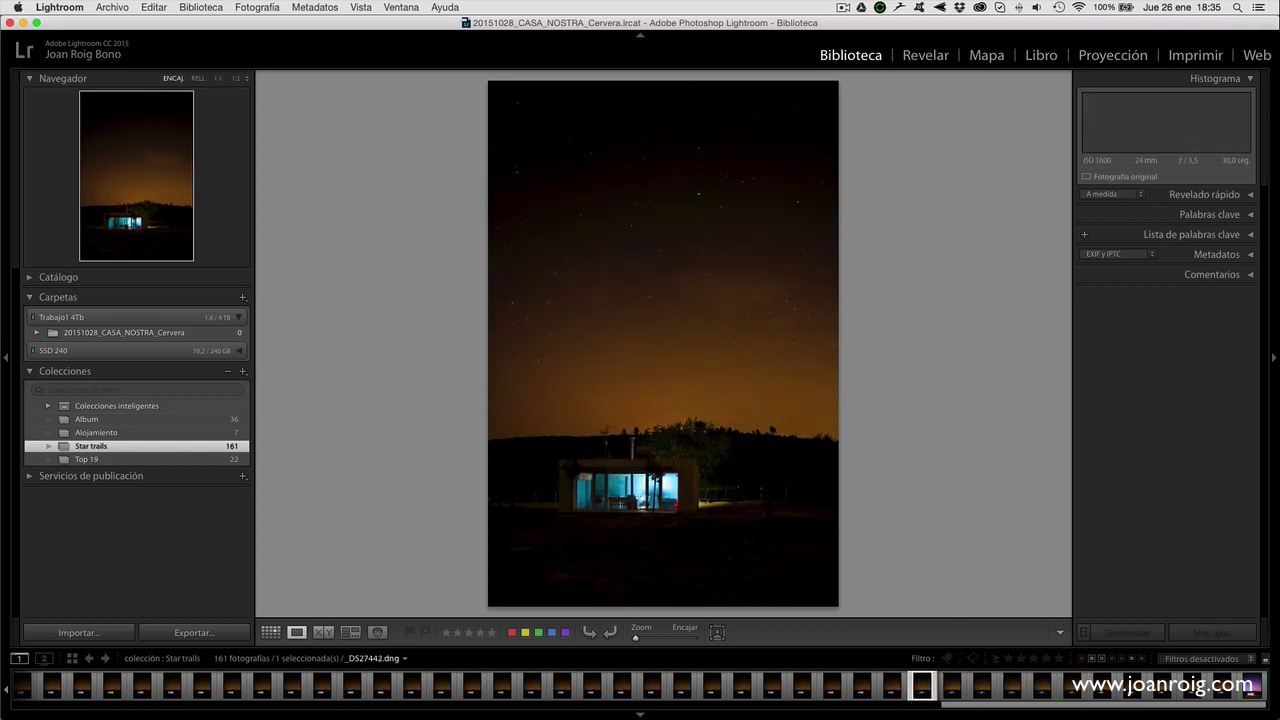
pyautogui.press('Left')
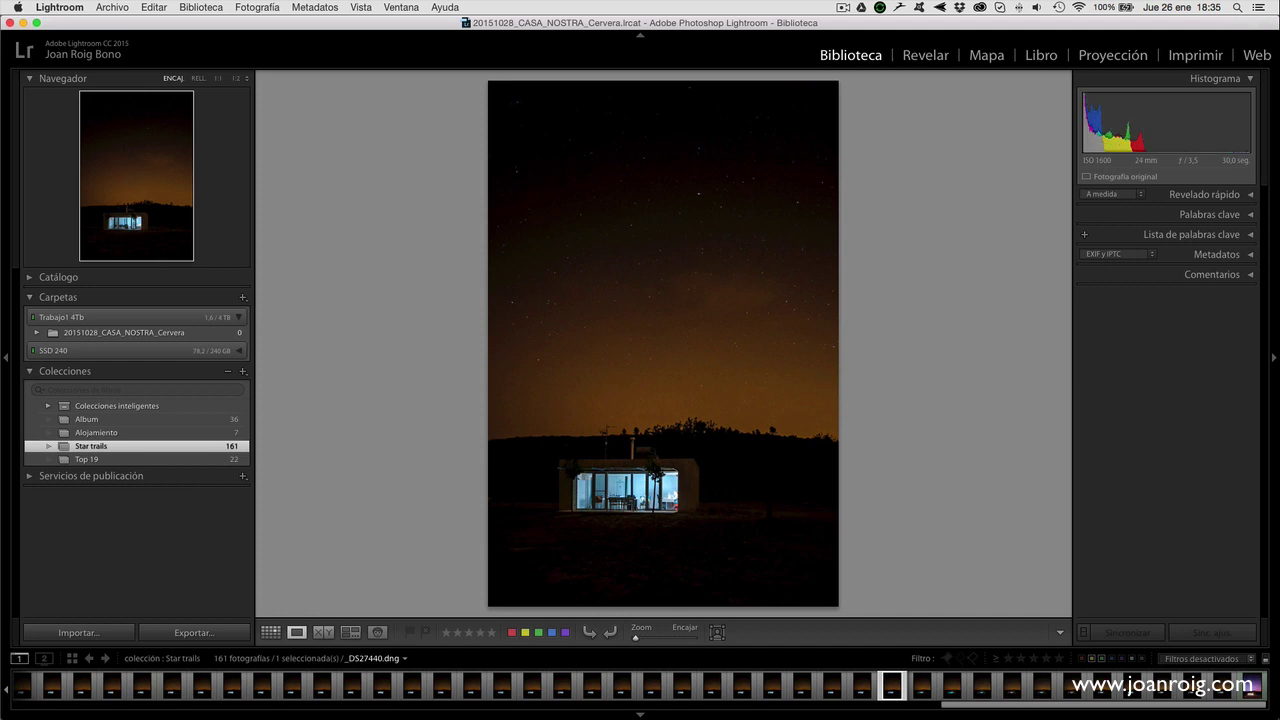
pyautogui.press('Right')
pyautogui.press('Right')
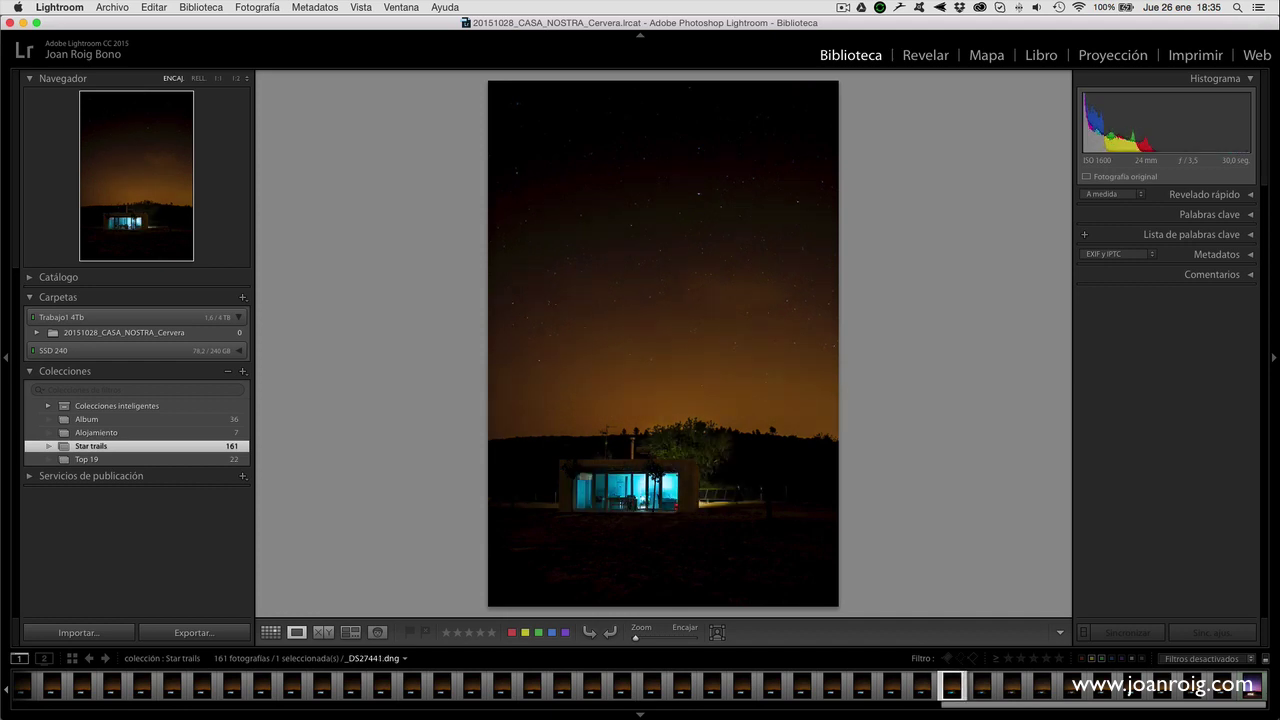
pyautogui.press('Right')
pyautogui.press('Right')
pyautogui.press('Right')
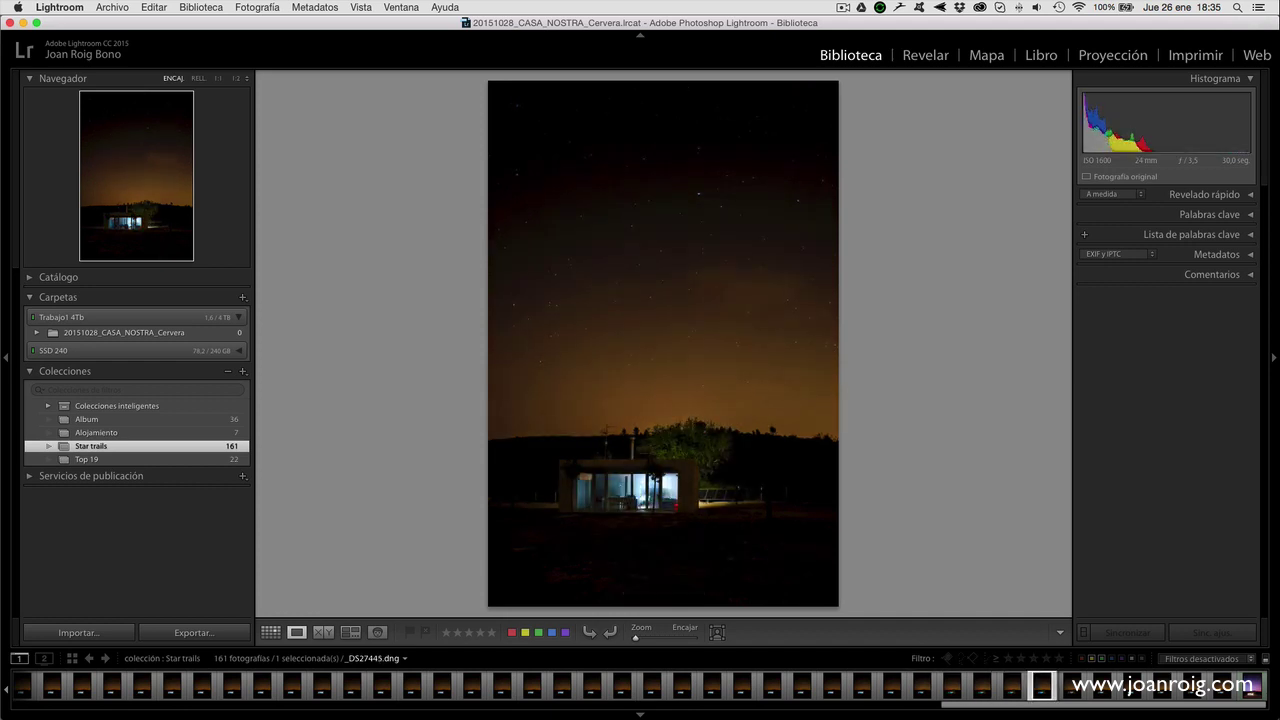
pyautogui.press('Right')
pyautogui.press('Right')
pyautogui.press('Right')
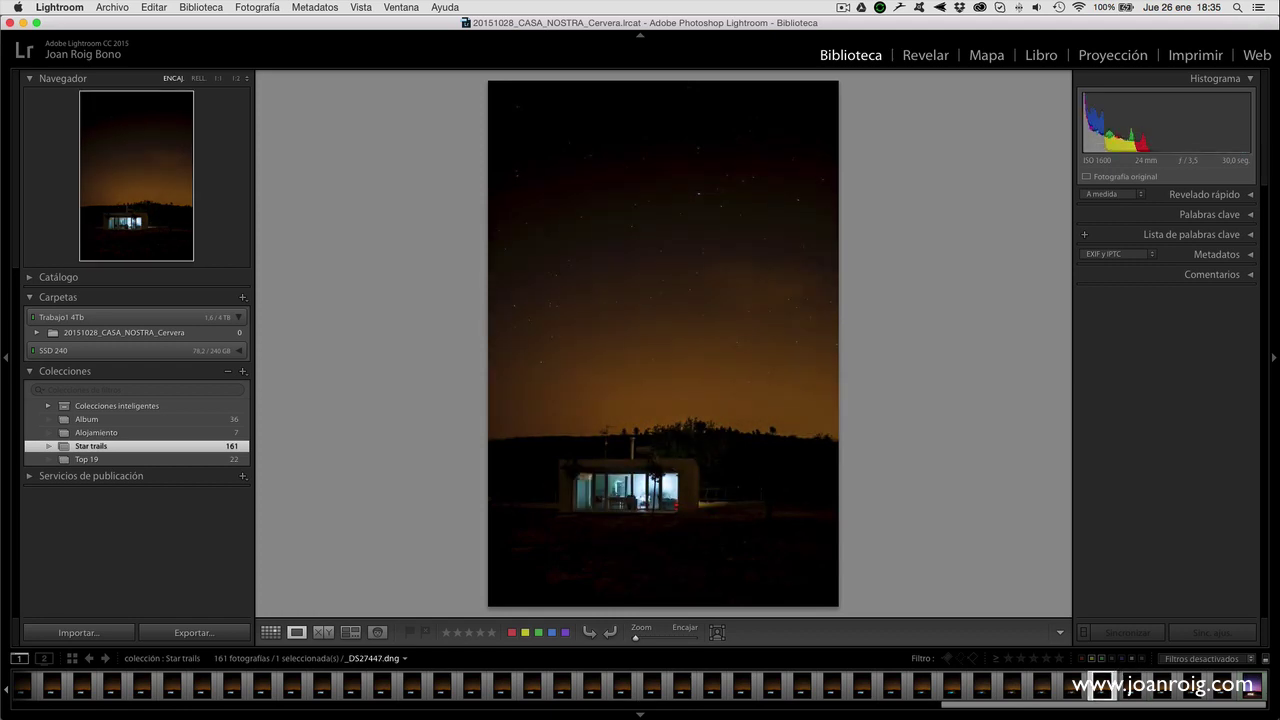
pyautogui.press('Left')
pyautogui.press('Left')
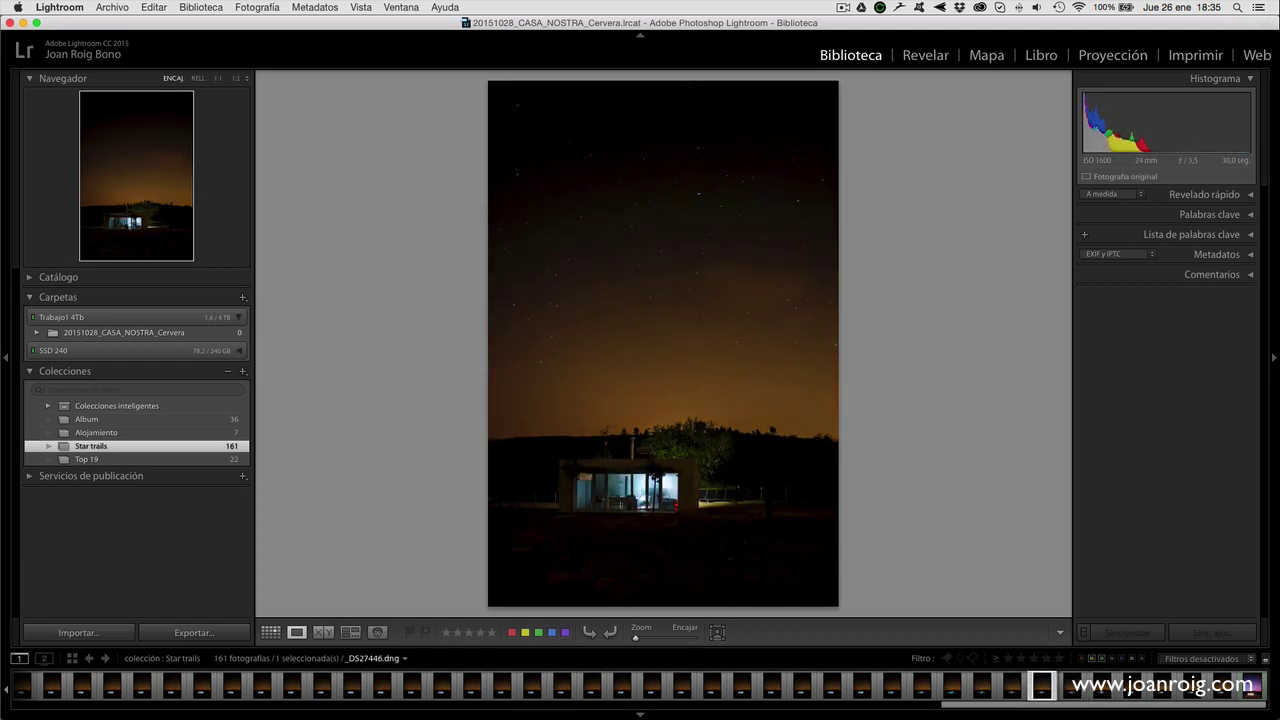
pyautogui.press('Left')
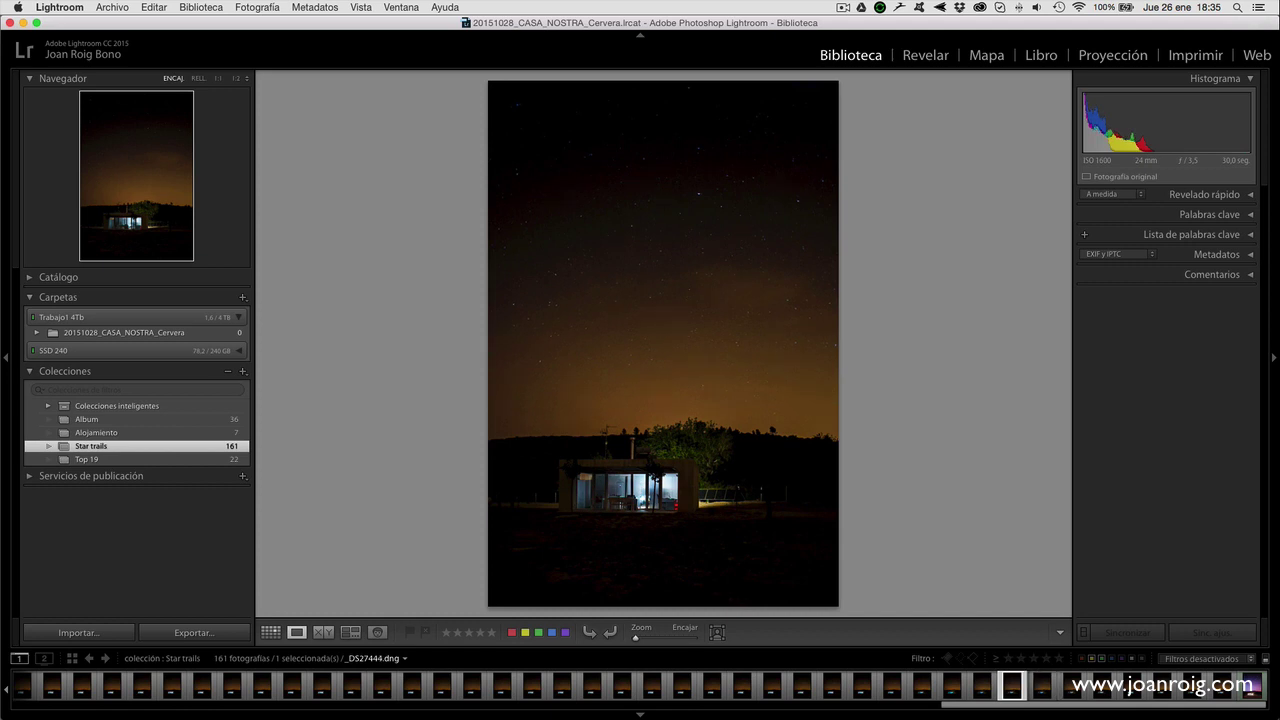
pyautogui.press('Left')
pyautogui.press('Left')
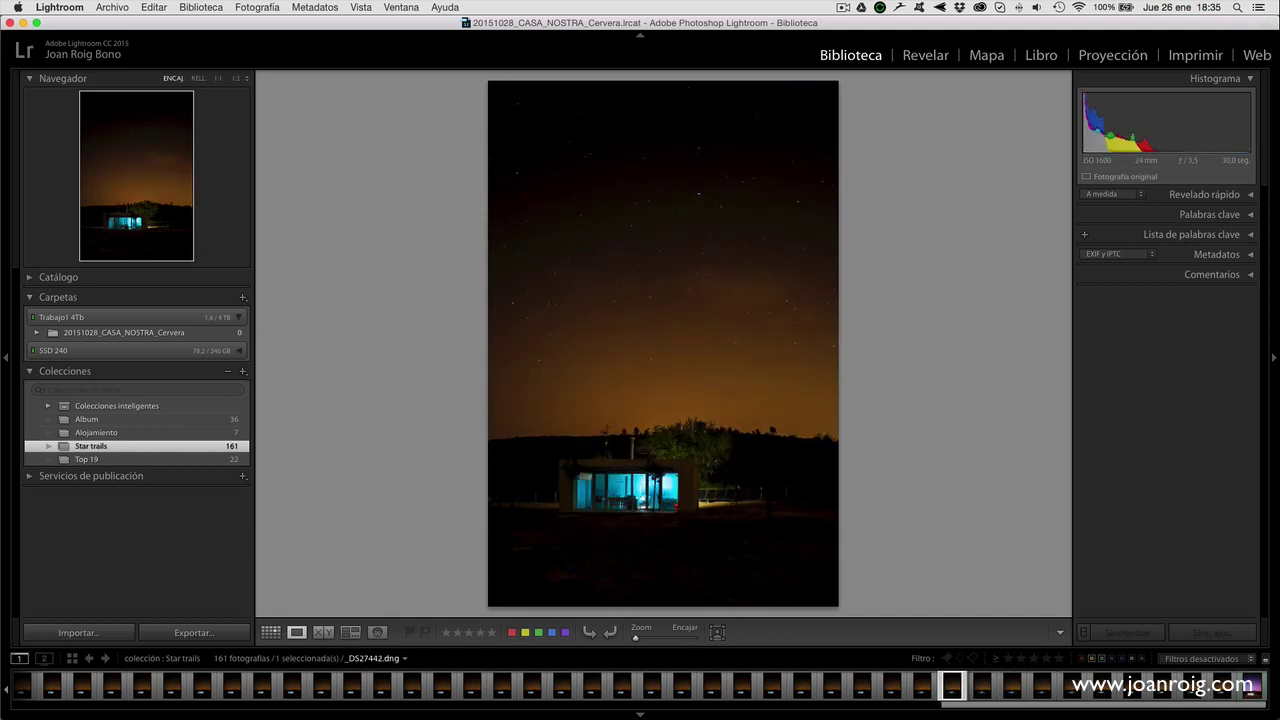
pyautogui.press('Left')
pyautogui.press('Left')
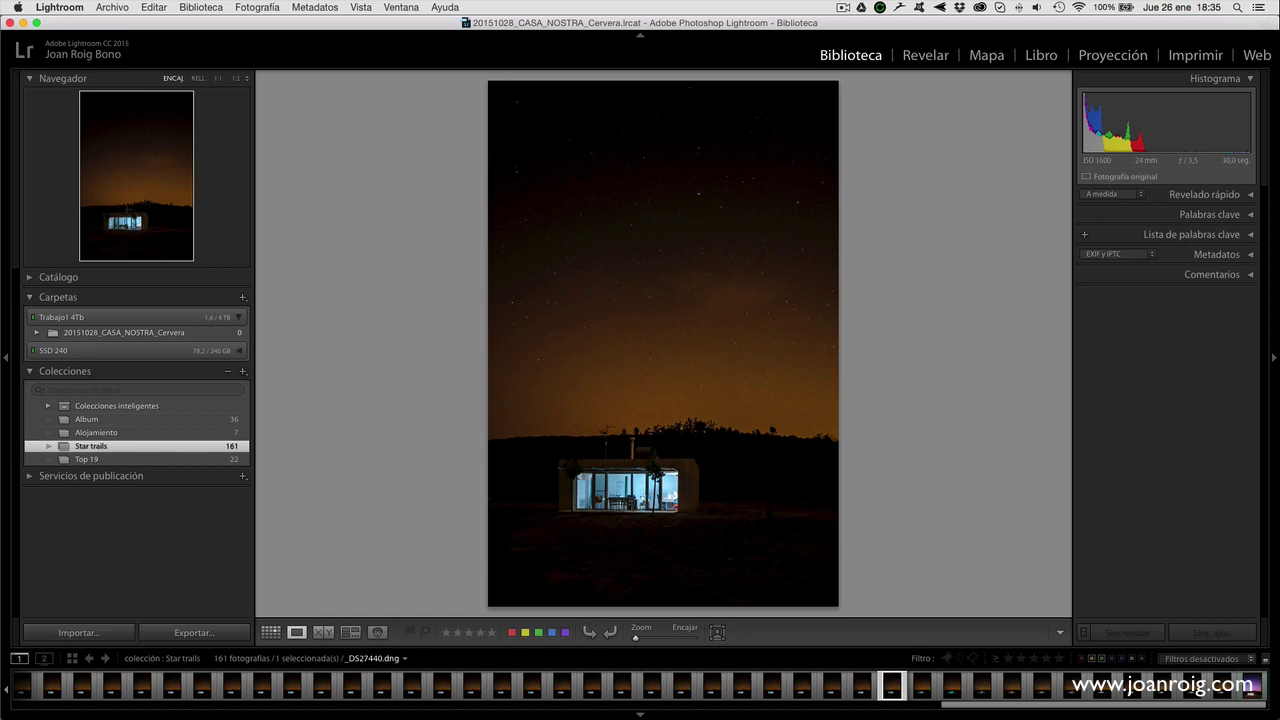
pyautogui.press('Right')
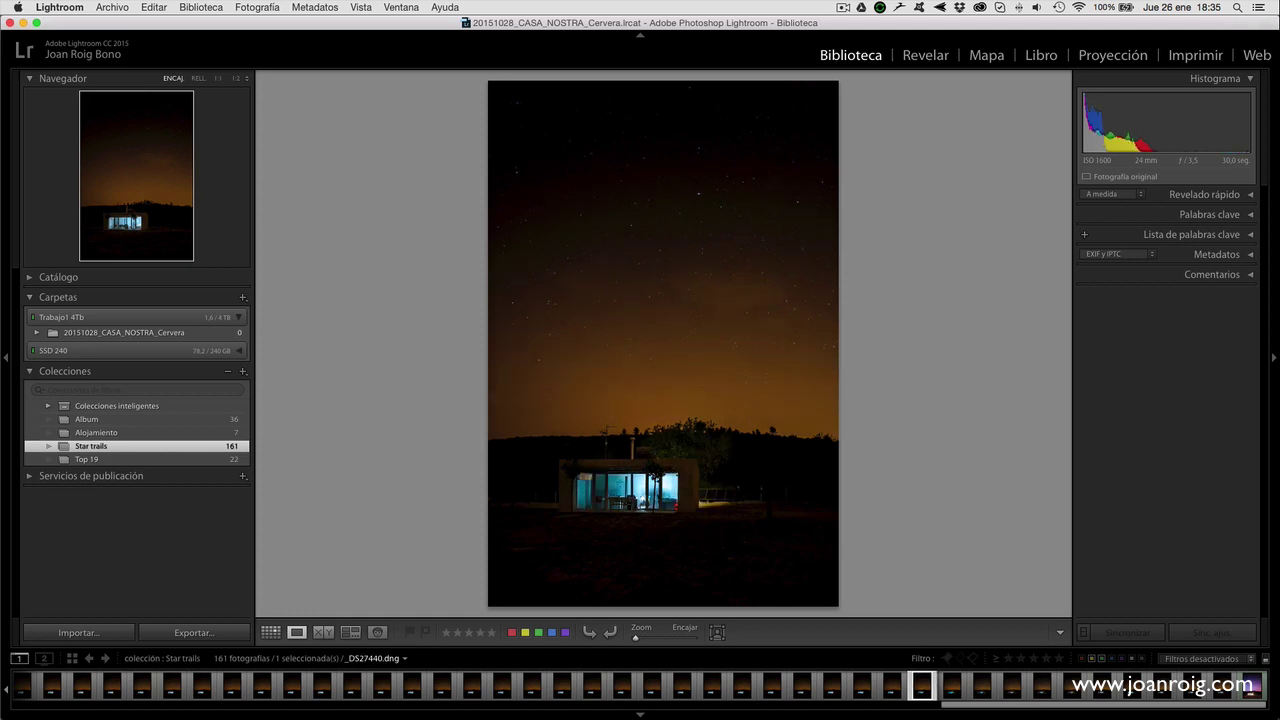
pyautogui.press('Right')
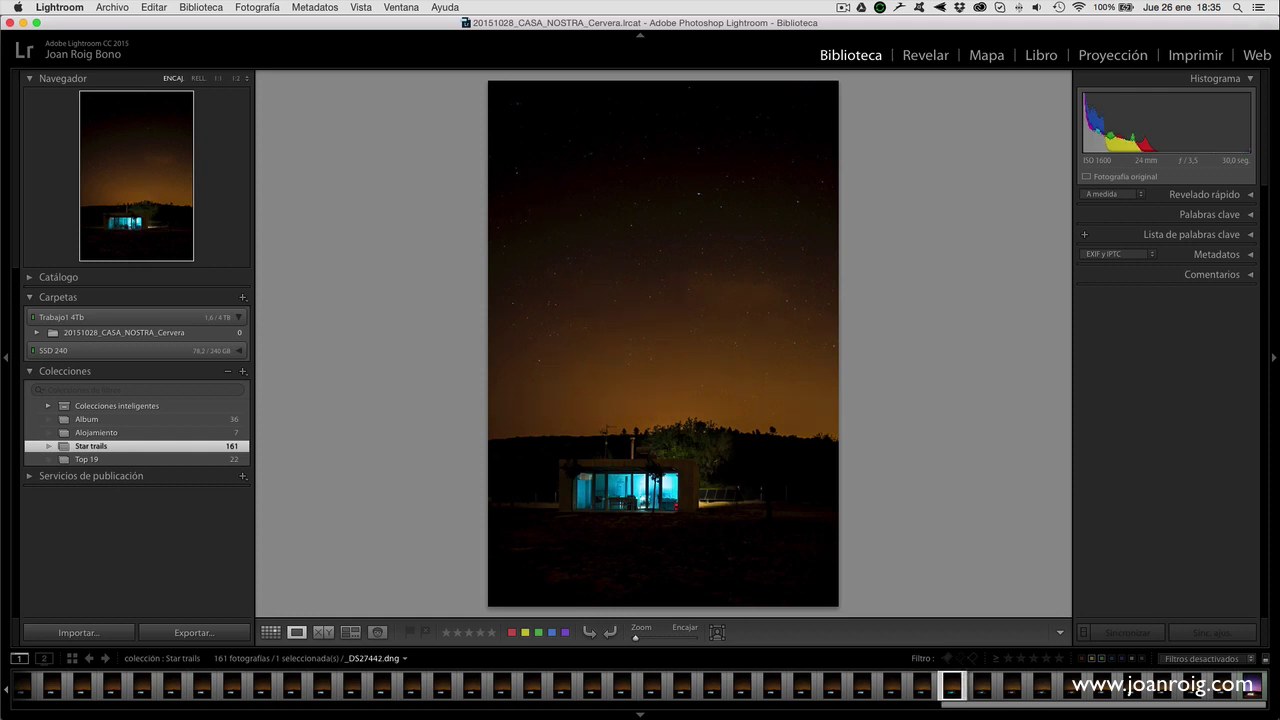
pyautogui.press('Right')
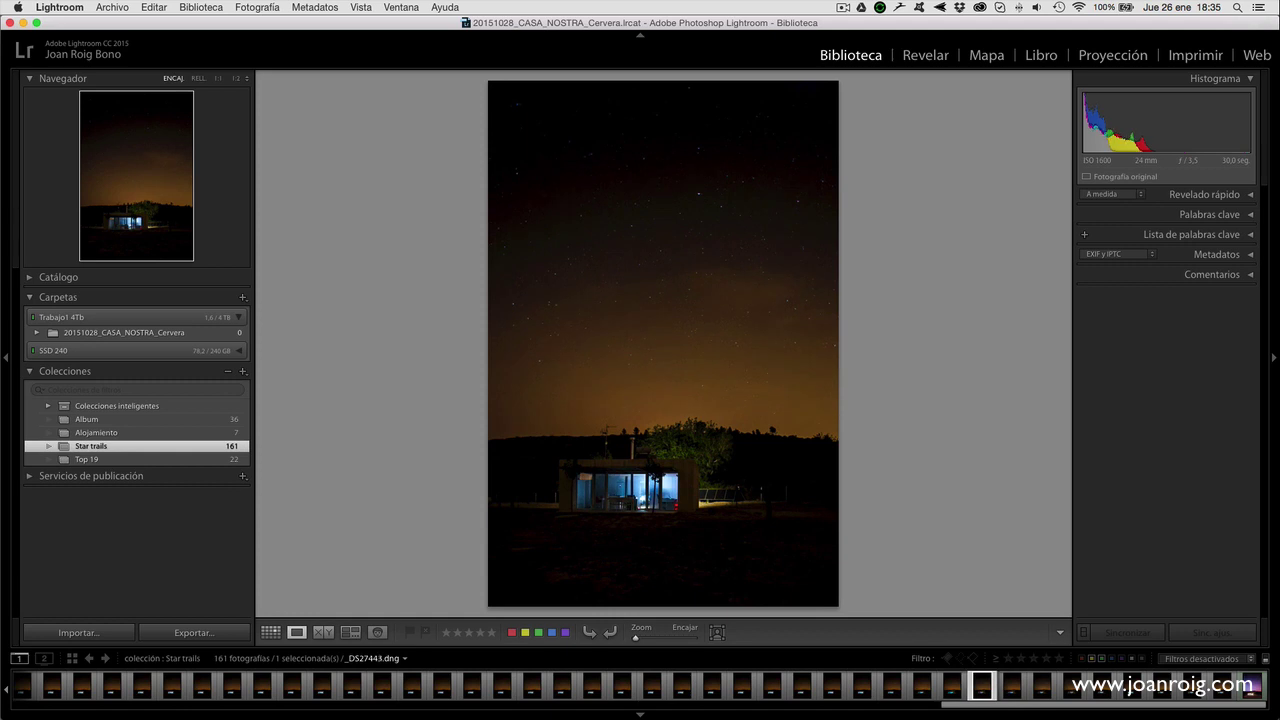
pyautogui.press('Right')
pyautogui.press('Right')
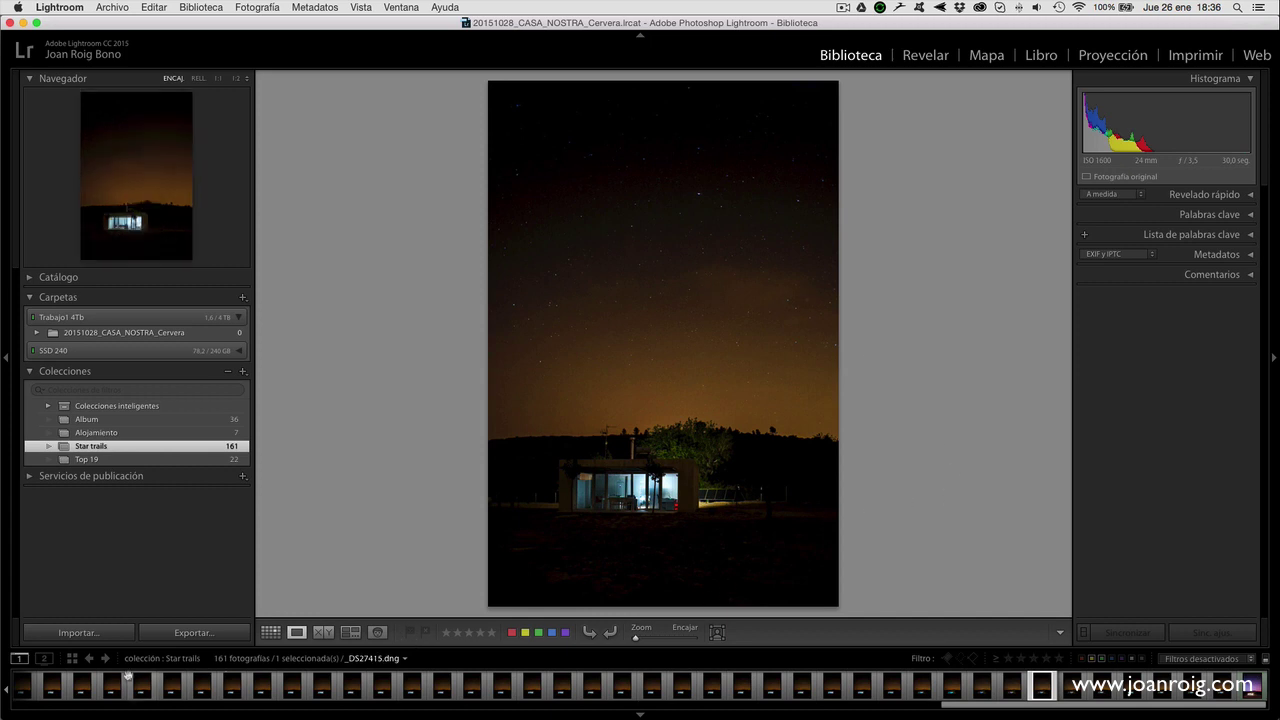
# Return to Grid view at the top, select all 161 frames, and check the Editar en menu
pyautogui.click(271, 634)
pyautogui.scroll(5, 584, 367)
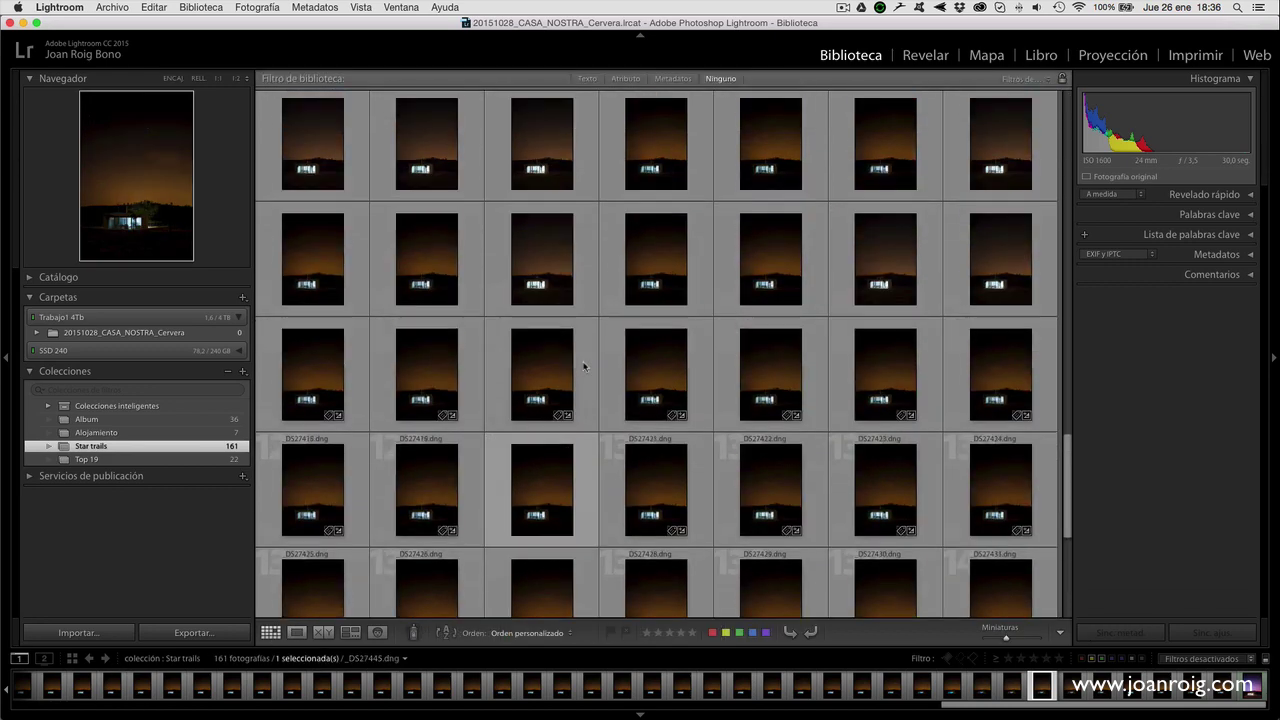
pyautogui.scroll(5, 584, 367)
pyautogui.scroll(3, 584, 367)
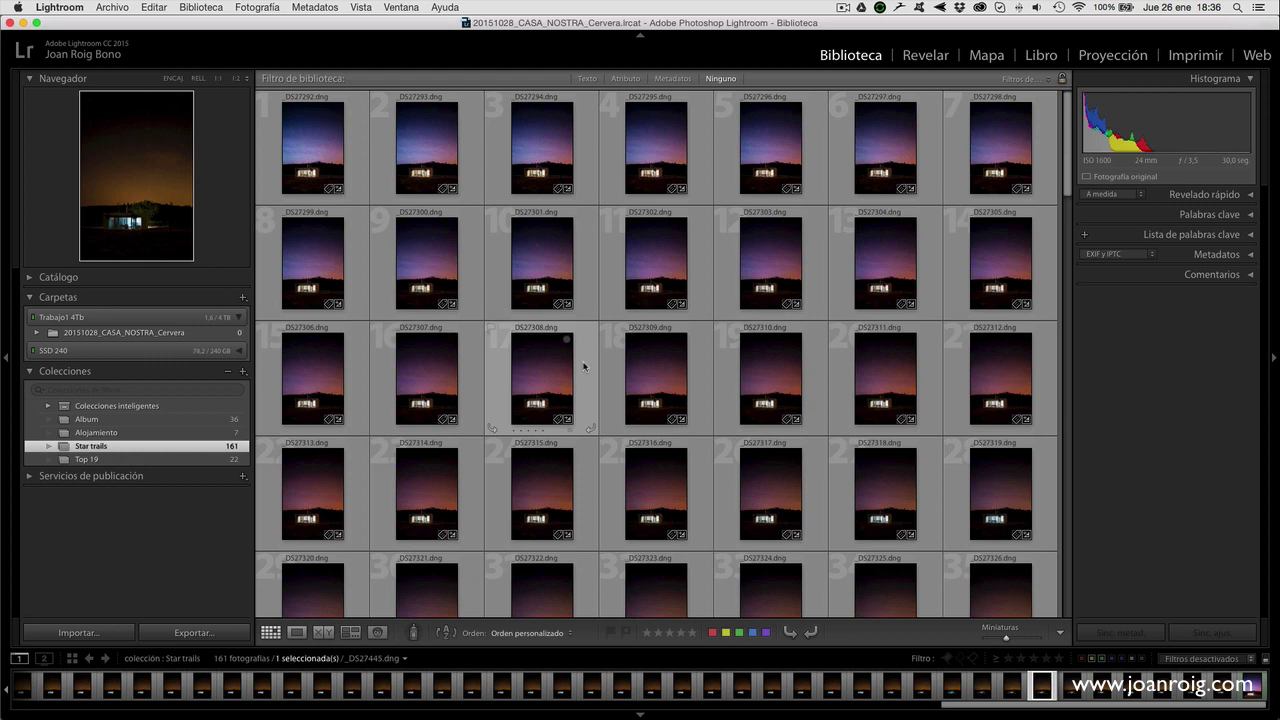
pyautogui.press('super+a')
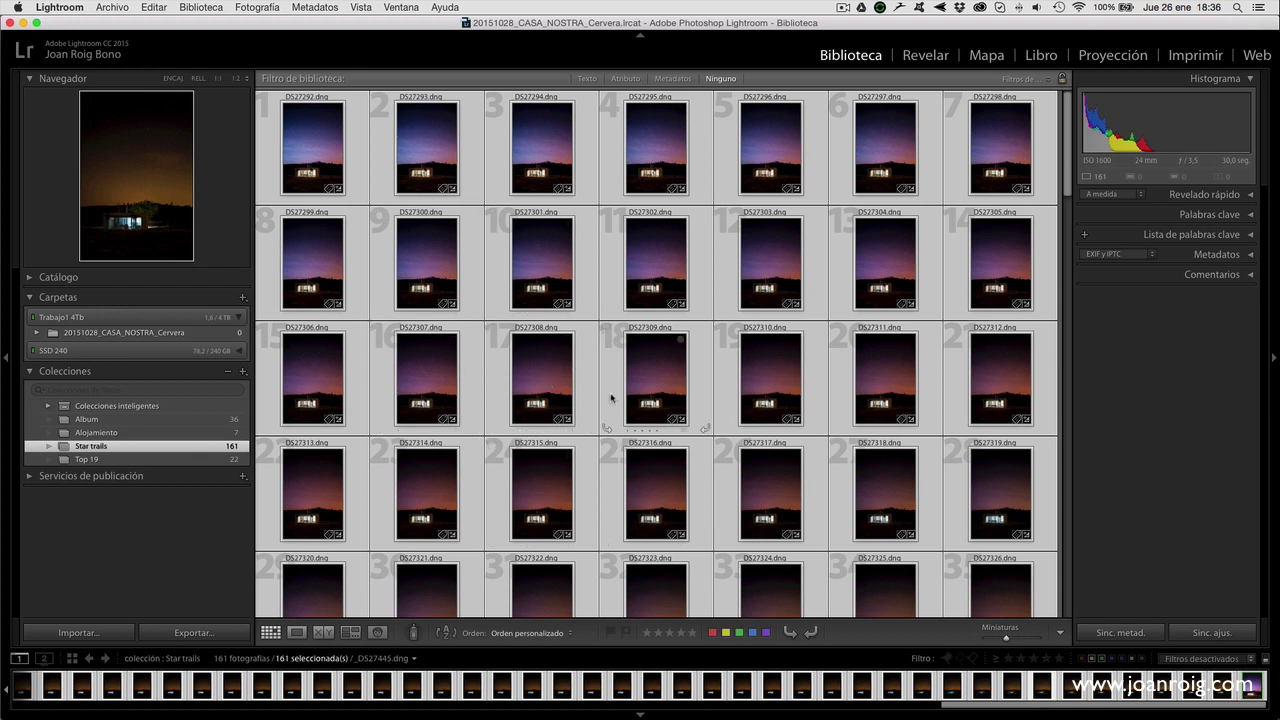
pyautogui.rightClick(540, 374)
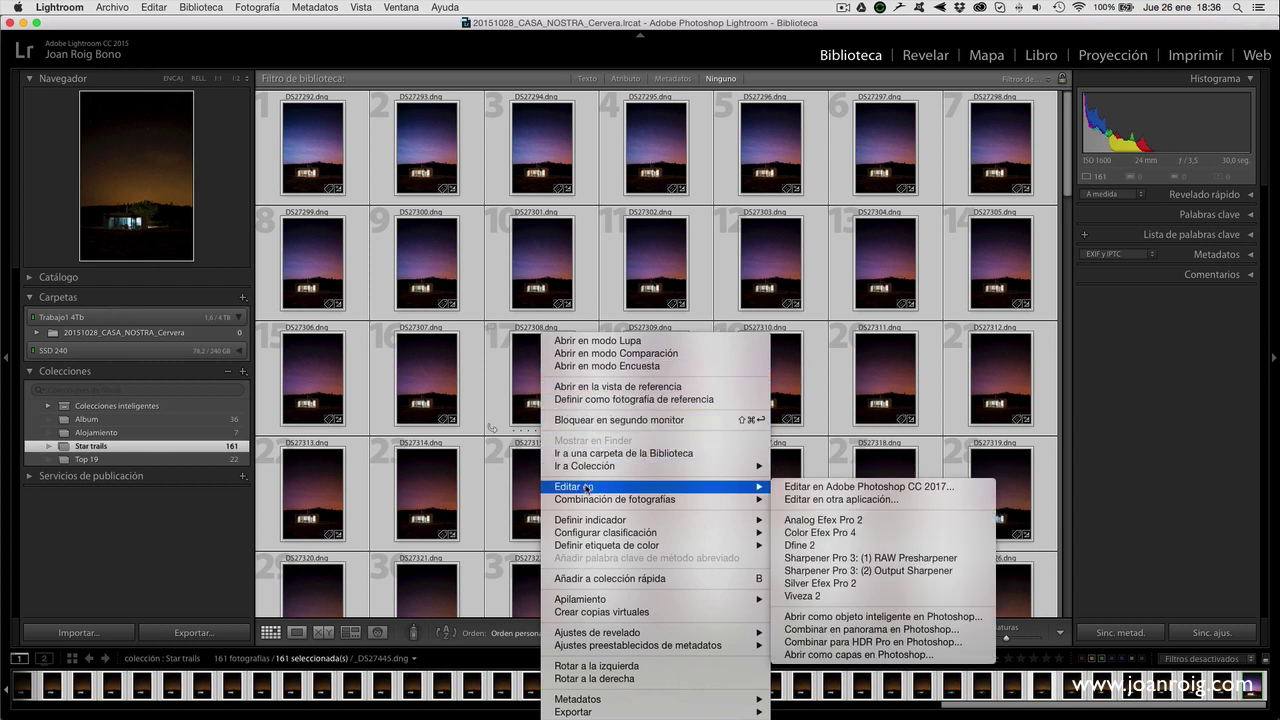
pyautogui.moveTo(600, 486)
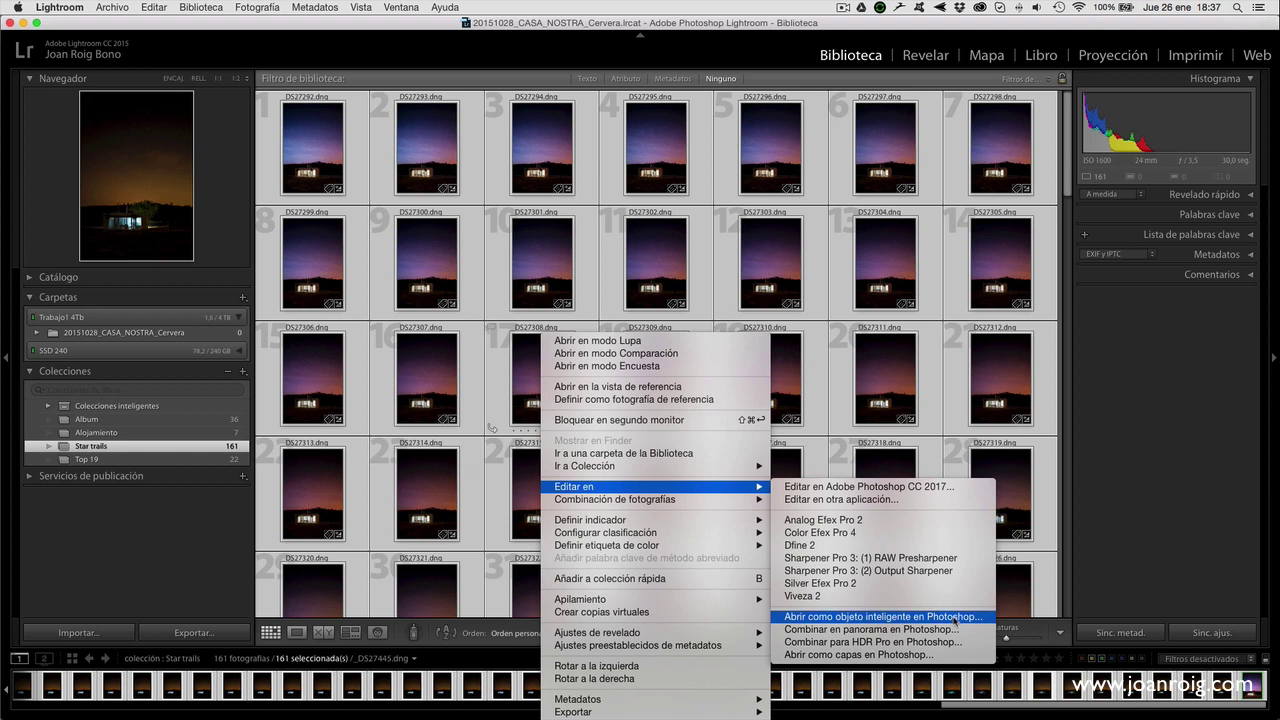
pyautogui.click(1106, 553)
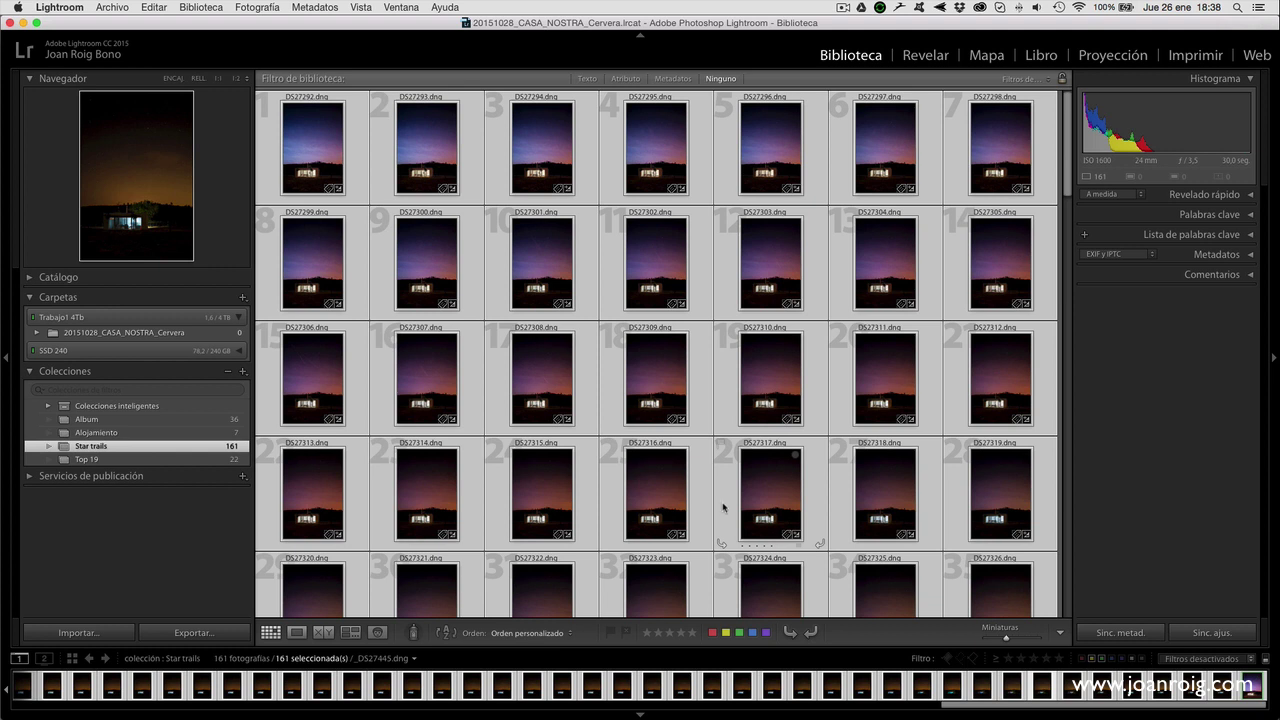
# Preview the finished star tail.tif image large in Loupe view
pyautogui.scroll(-10, 942, 510)
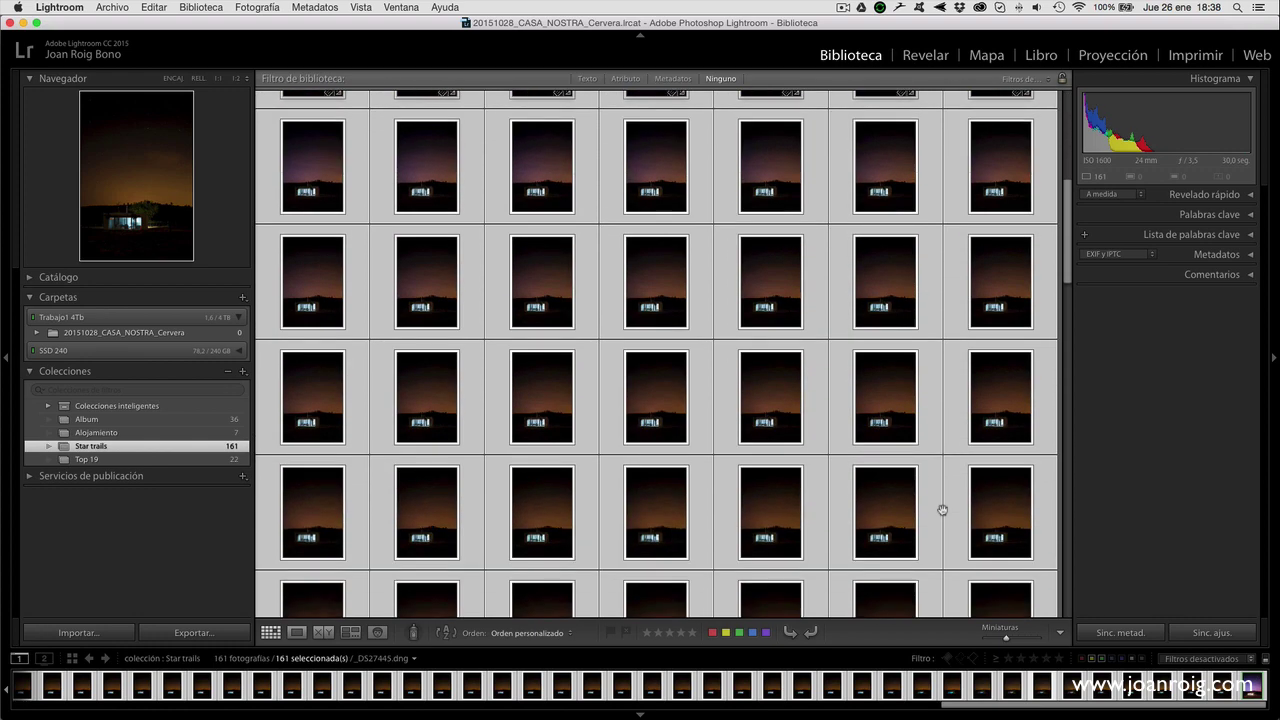
pyautogui.scroll(-10, 942, 510)
pyautogui.scroll(-5, 942, 510)
pyautogui.scroll(-5, 946, 517)
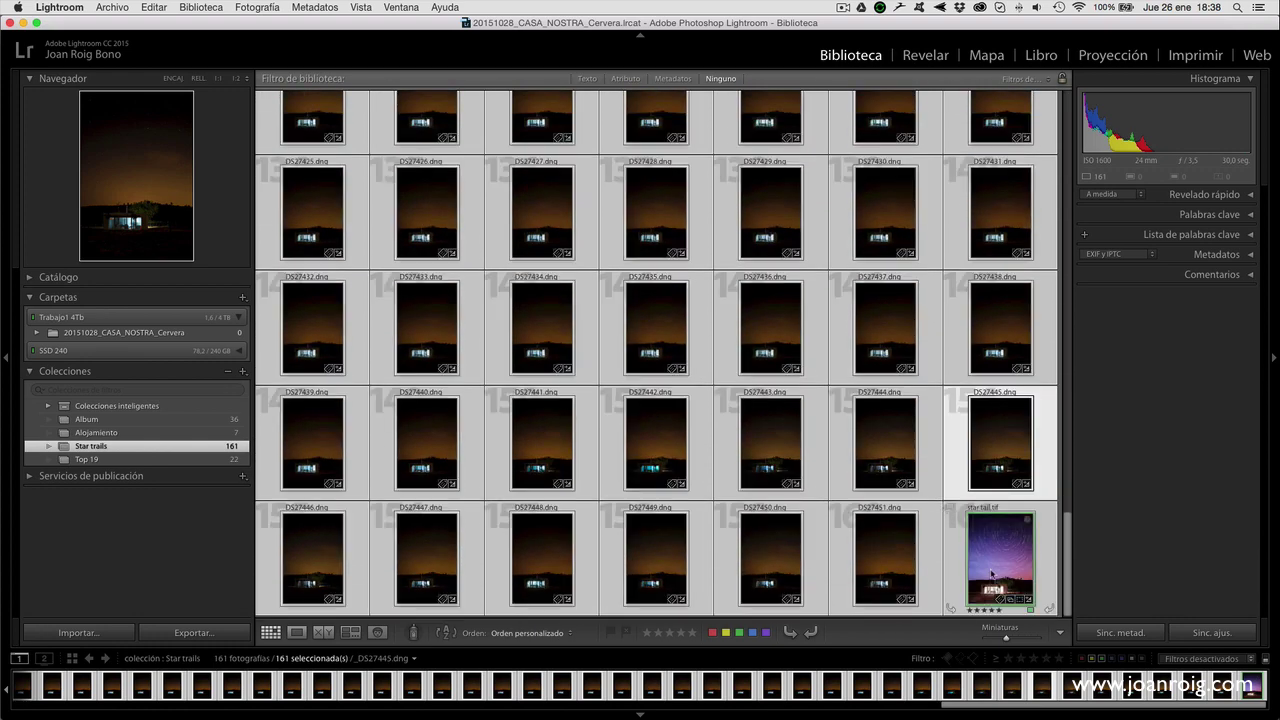
pyautogui.click(948, 516)
pyautogui.click(296, 632)
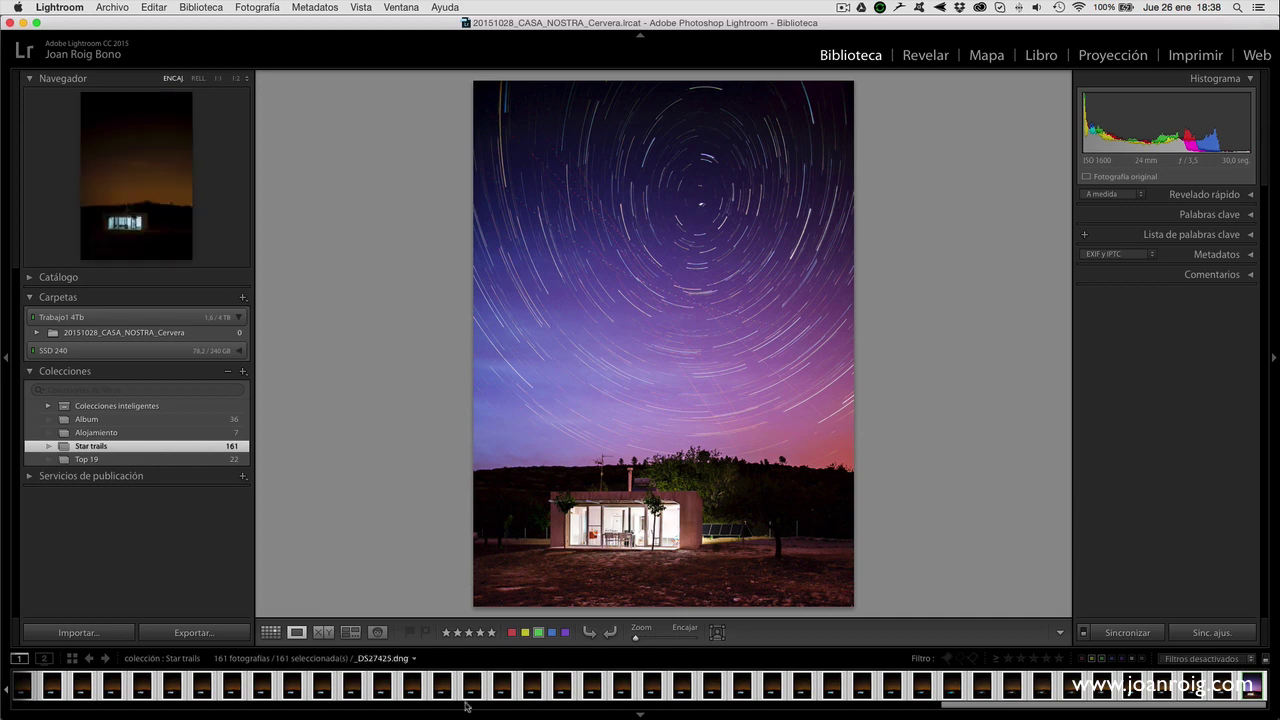
# Go back to the grid's top and make _DS27292 the active frame
pyautogui.click(270, 632)
pyautogui.scroll(5, 352, 498)
pyautogui.scroll(5, 352, 498)
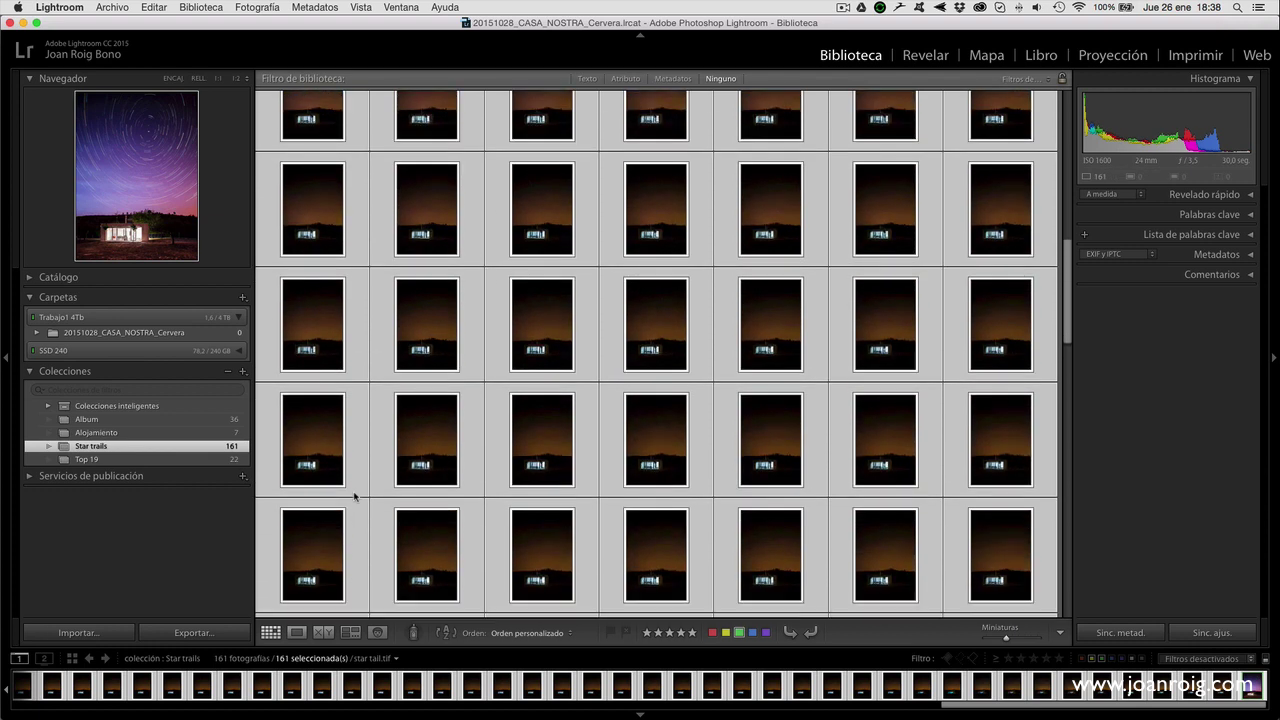
pyautogui.scroll(5, 352, 498)
pyautogui.click(318, 169)
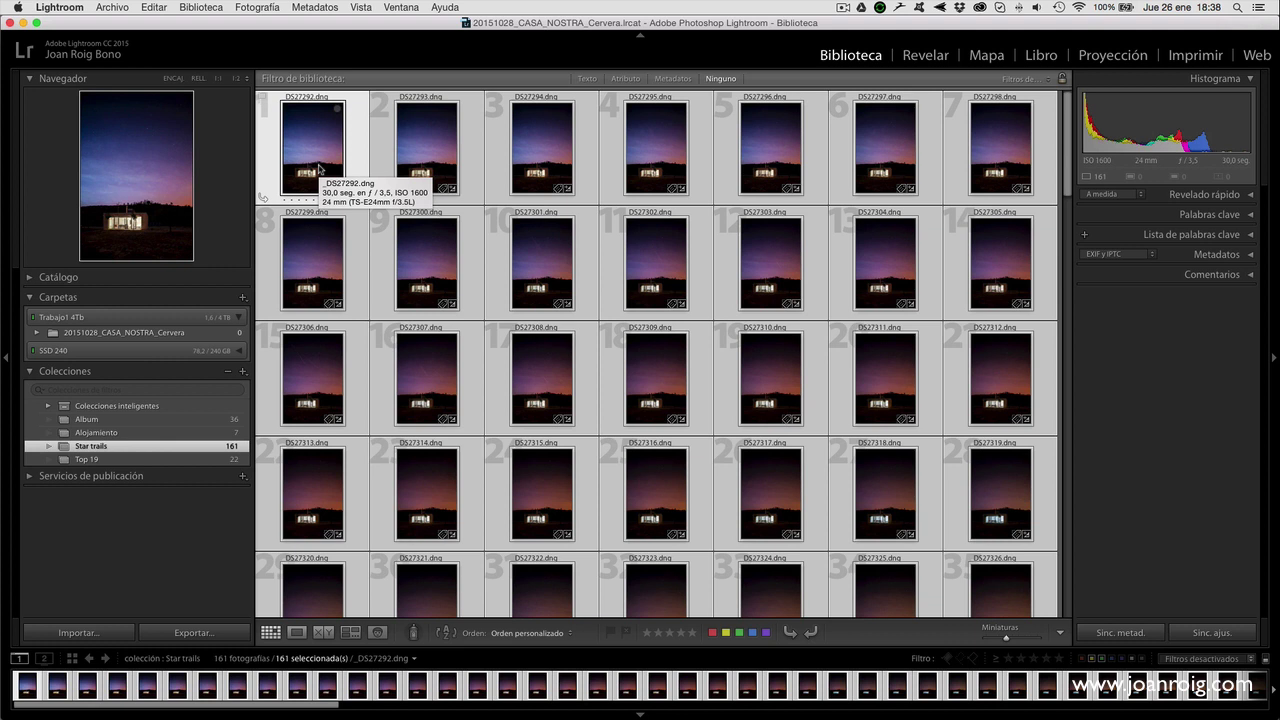
pyautogui.click(926, 56)
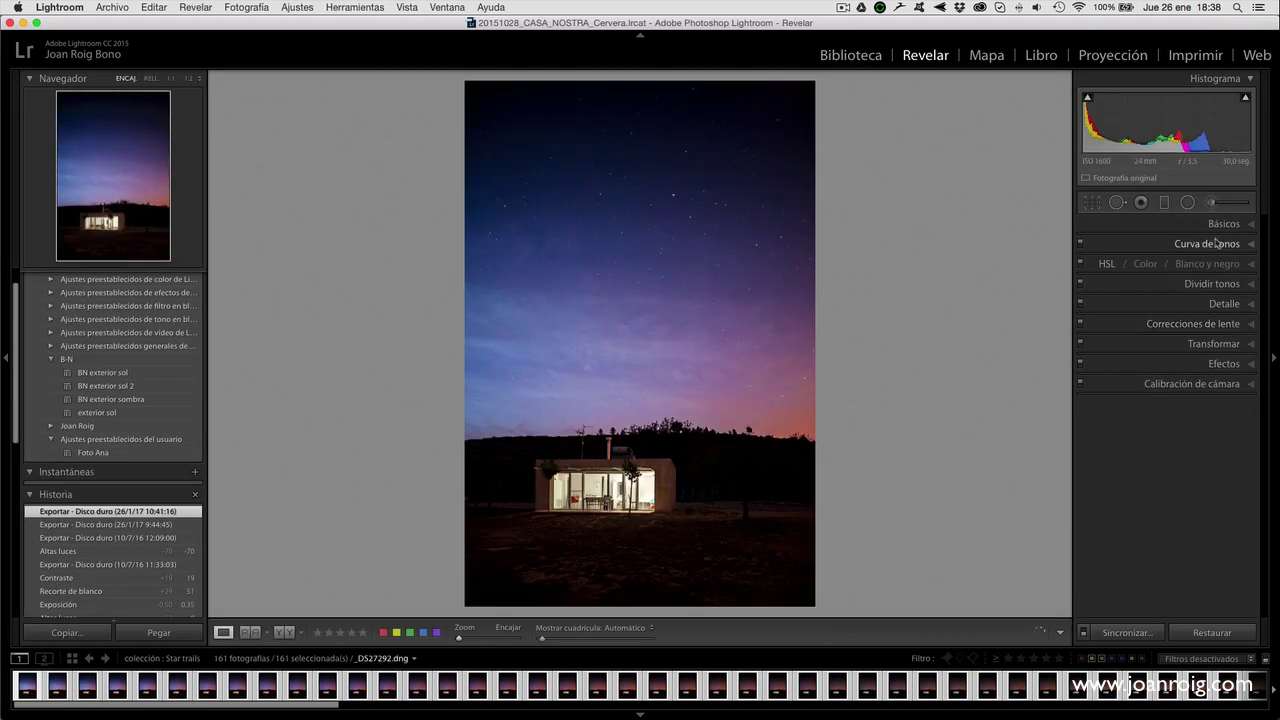
pyautogui.click(1248, 226)
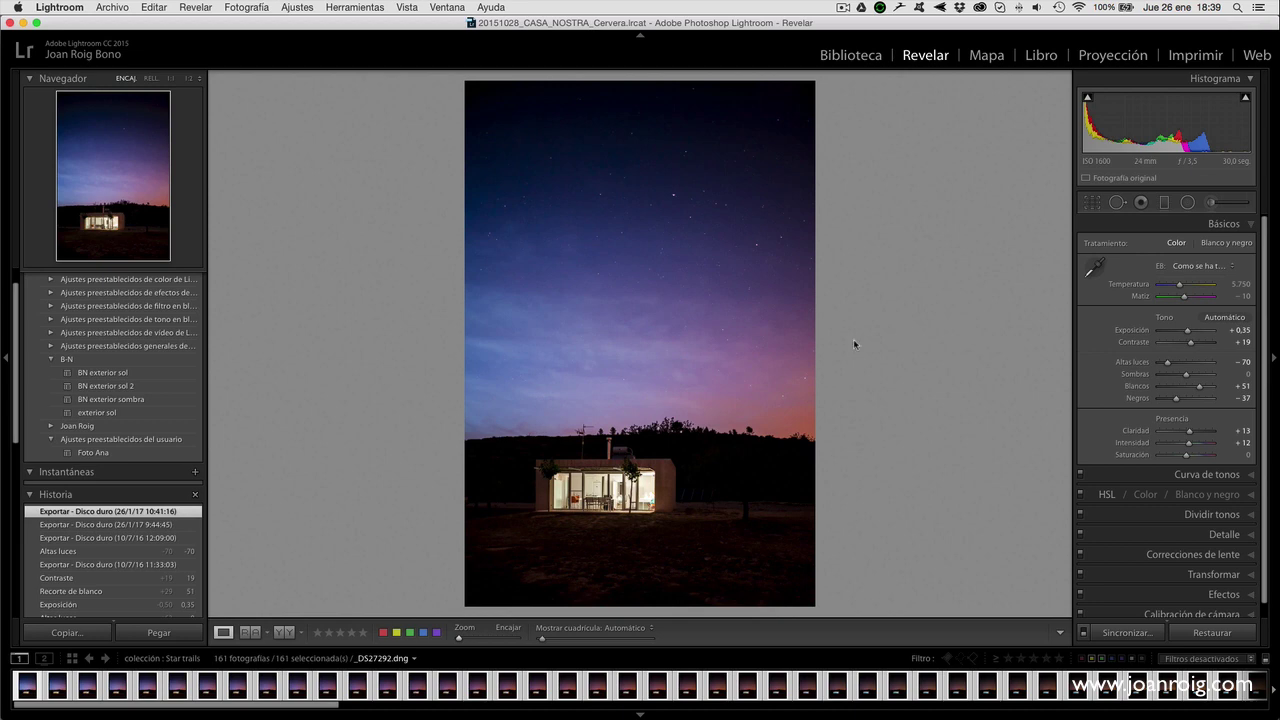
pyautogui.click(853, 57)
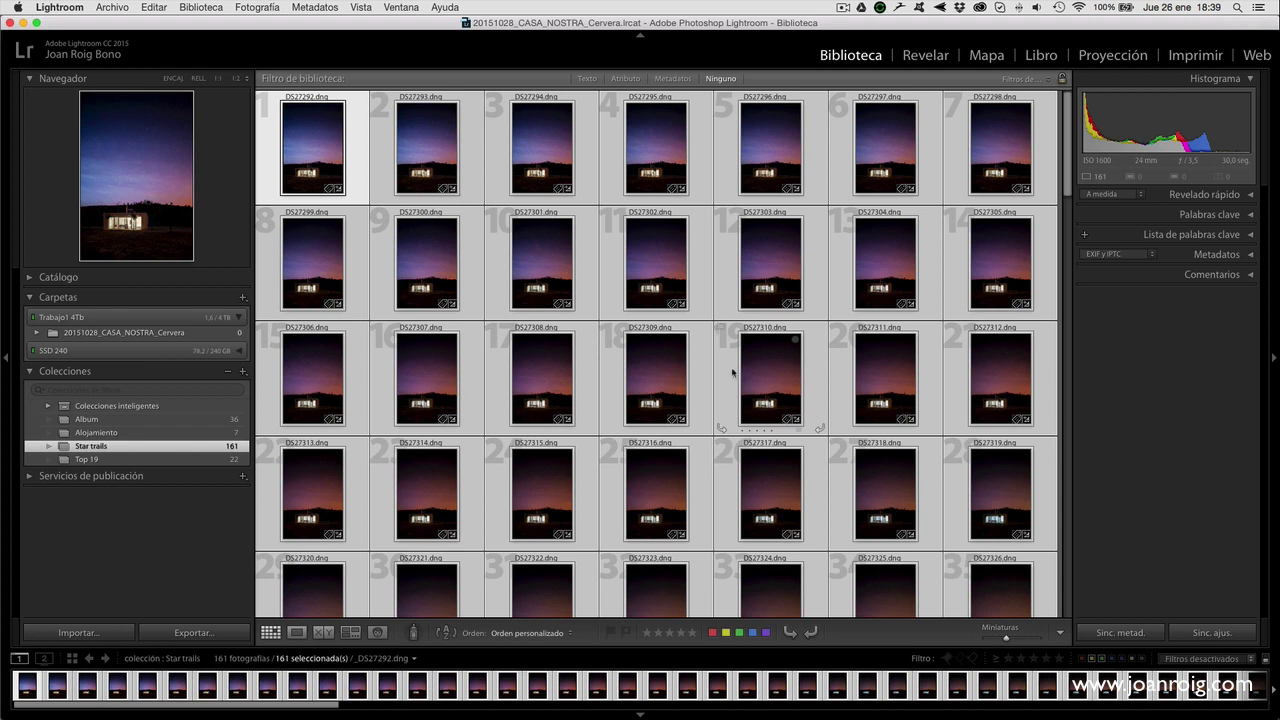
# Look over the Editar en options for the selected frames, then dismiss the menu
pyautogui.rightClick(663, 373)
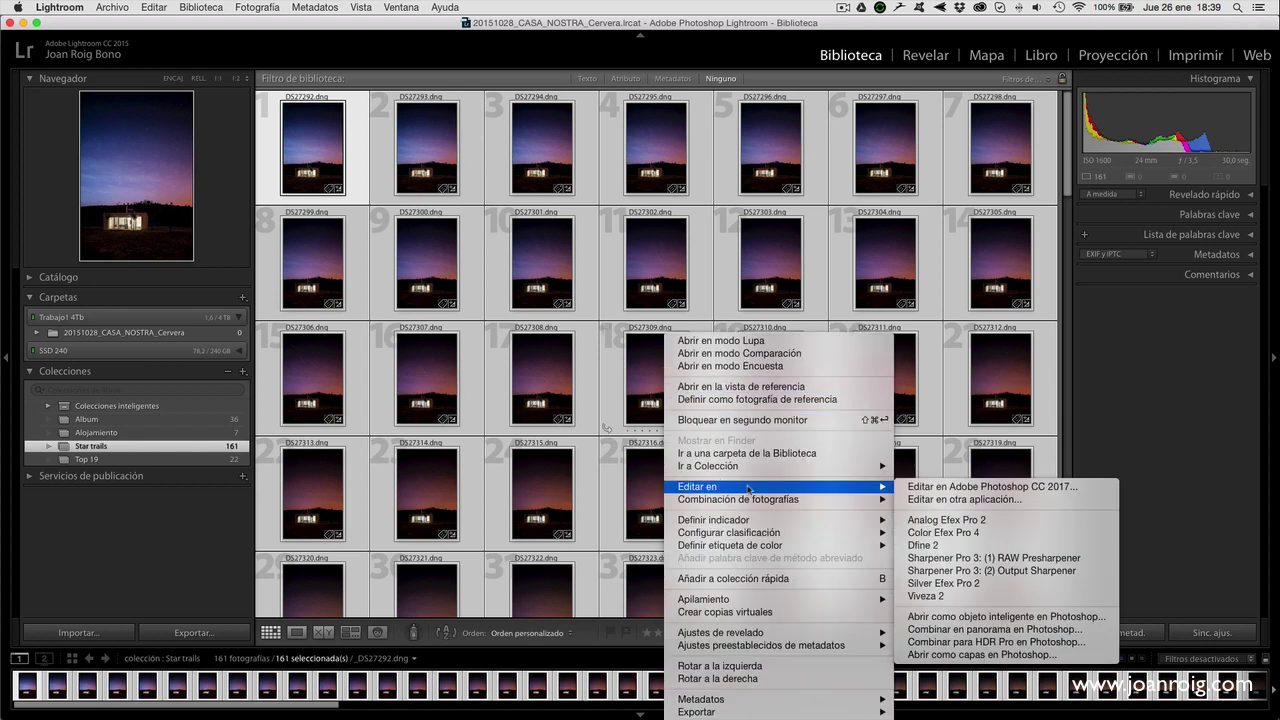
pyautogui.moveTo(775, 486)
pyautogui.click(1103, 400)
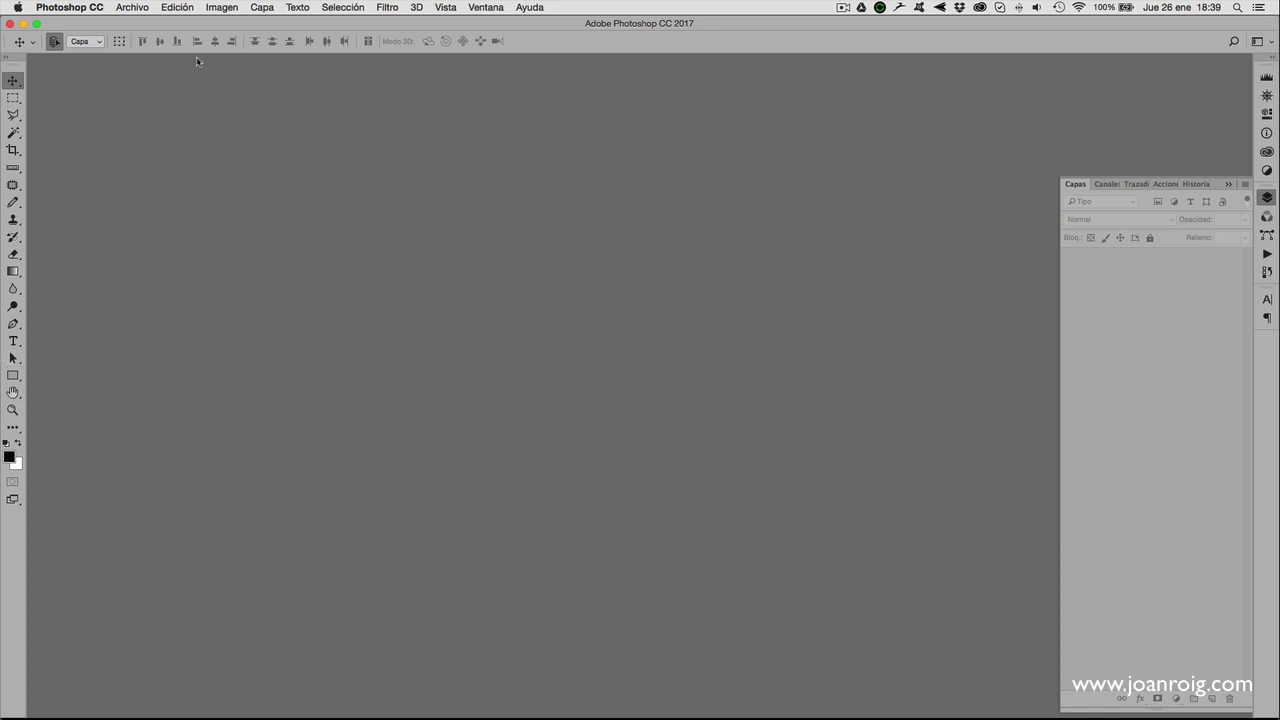
# Start Archivo > Secuencias de comandos > Cargar archivos en pila with Usar set to Carpeta
pyautogui.click(138, 8)
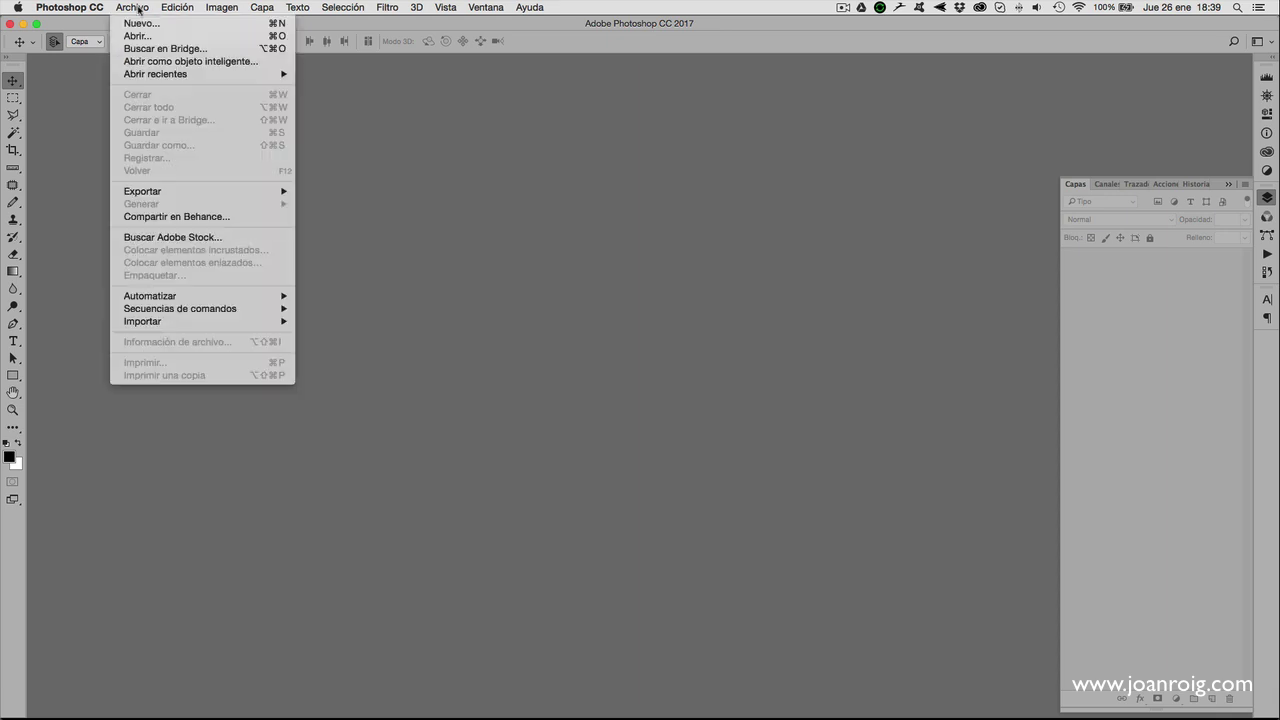
pyautogui.moveTo(180, 308)
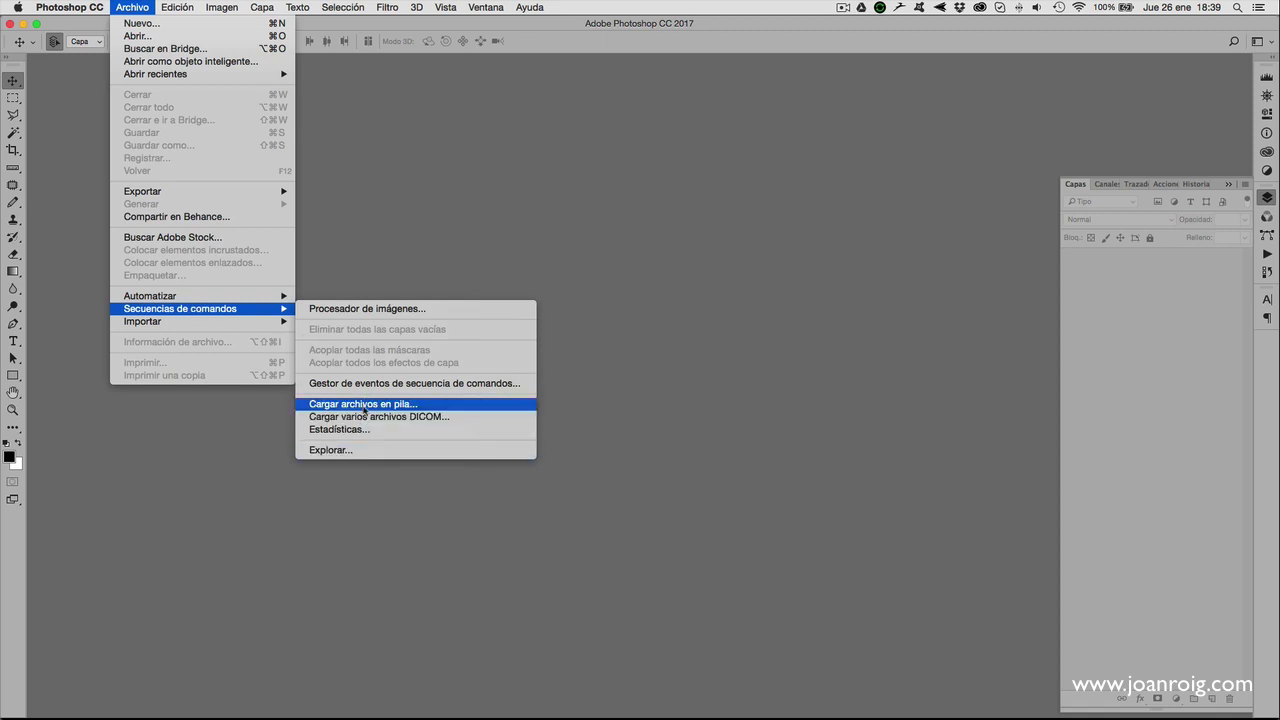
pyautogui.click(364, 404)
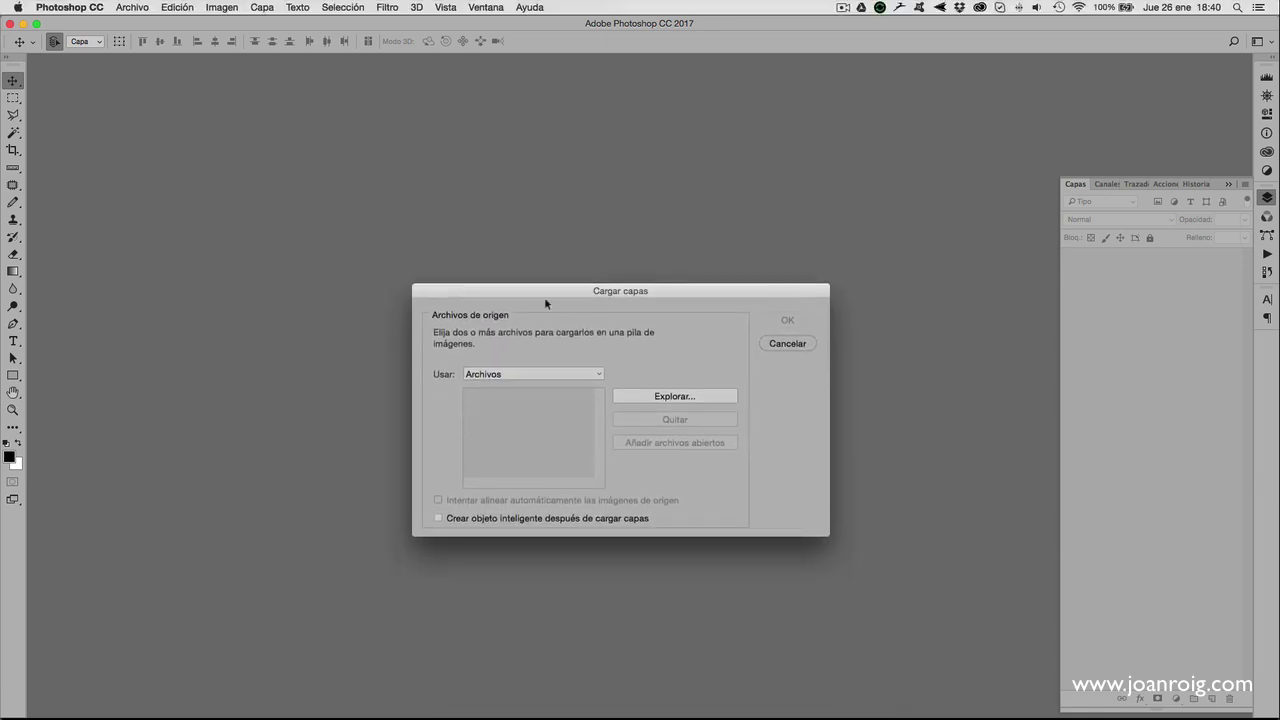
pyautogui.click(598, 377)
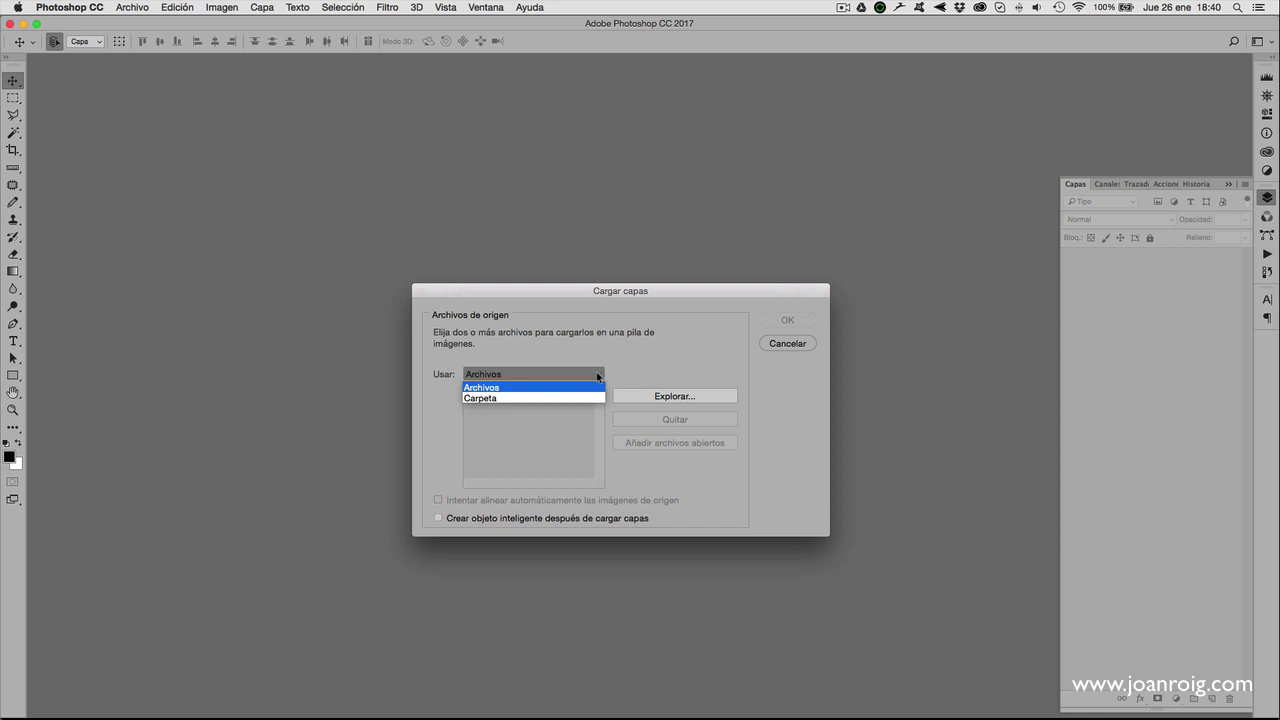
pyautogui.click(495, 398)
# Choose the Star Trails folder as source and tick Crear objeto inteligente después de cargar capas
pyautogui.click(693, 401)
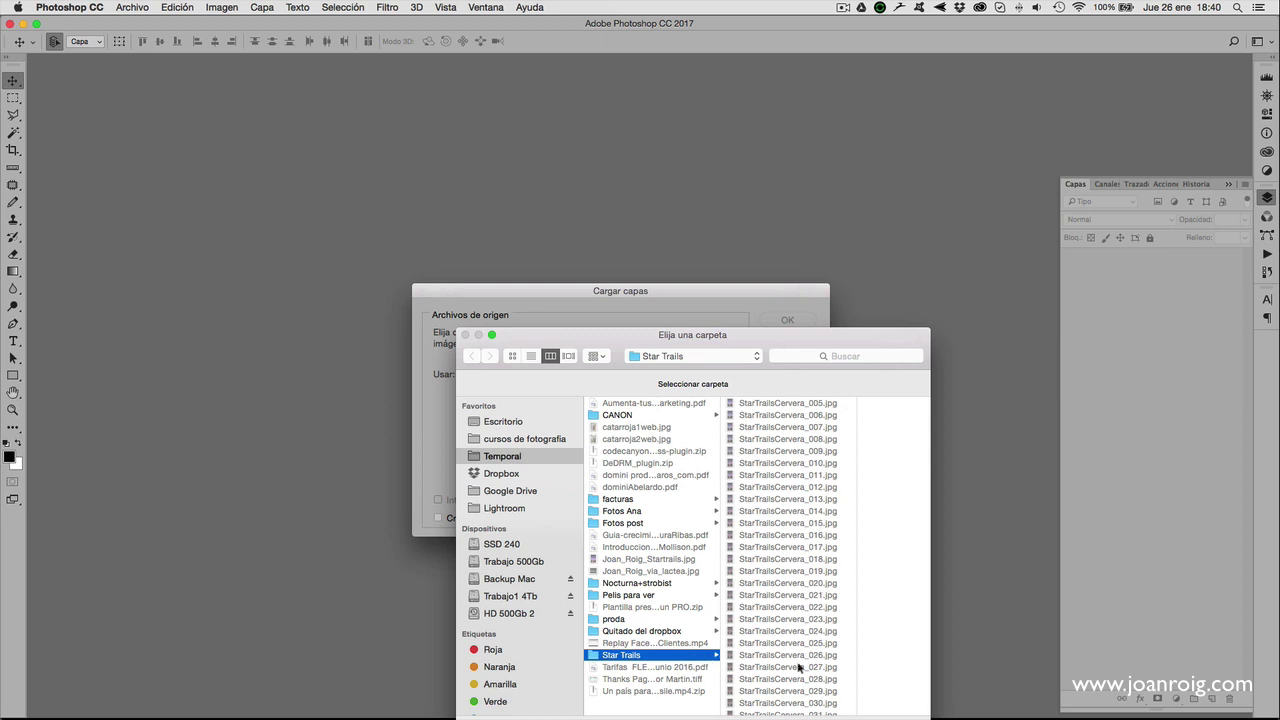
pyautogui.scroll(-3, 799, 667)
pyautogui.scroll(3, 797, 646)
pyautogui.scroll(-10, 817, 564)
pyautogui.scroll(-10, 817, 564)
pyautogui.scroll(-10, 817, 564)
pyautogui.scroll(-10, 817, 564)
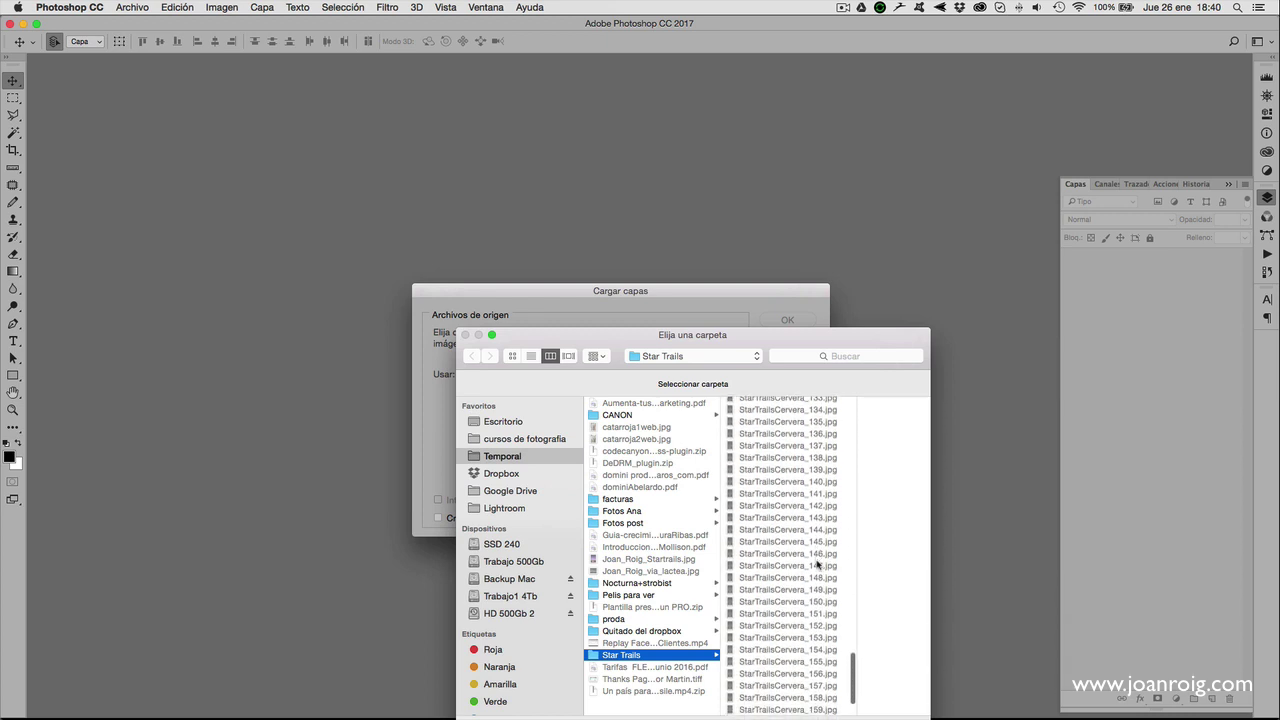
pyautogui.scroll(-3, 817, 564)
pyautogui.press('Return')
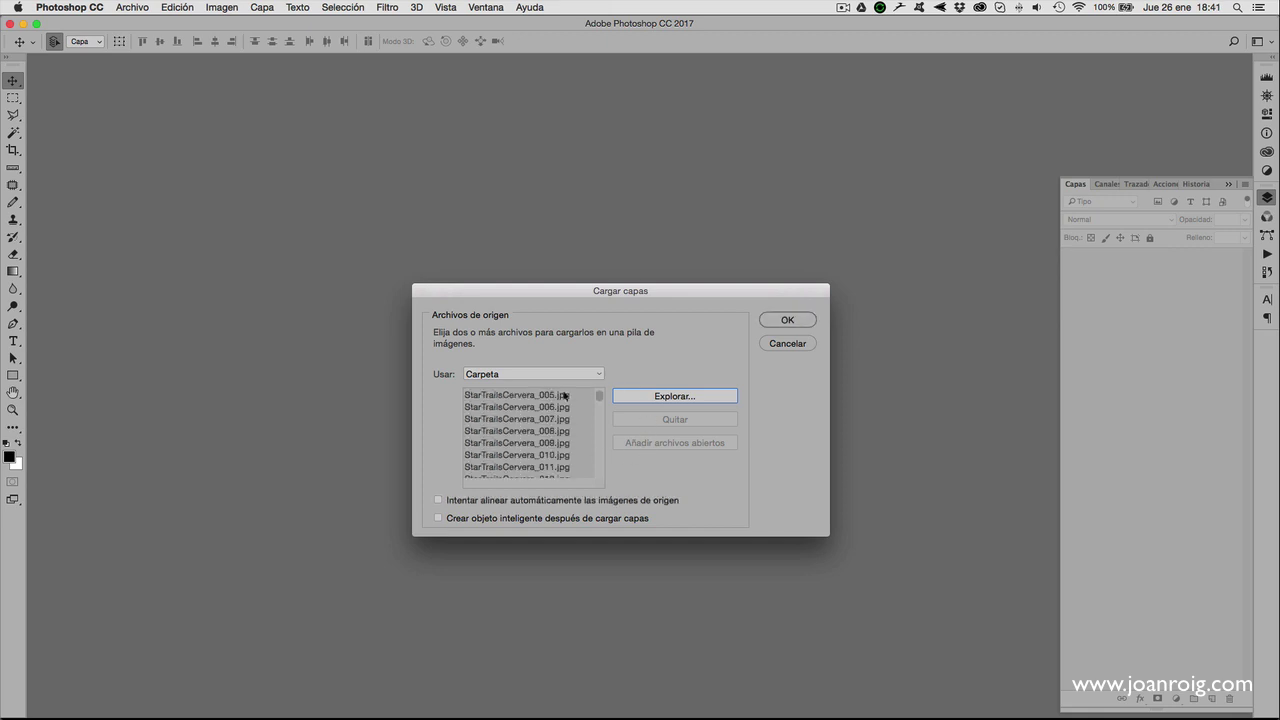
pyautogui.moveTo(601, 398)
pyautogui.mouseDown()
pyautogui.moveTo(601, 487)
pyautogui.moveTo(601, 395)
pyautogui.mouseUp()
pyautogui.click(437, 518)
# Confirm the Cargar capas dialog to load the StarTrailsCervera frames into a new document
pyautogui.click(788, 320)
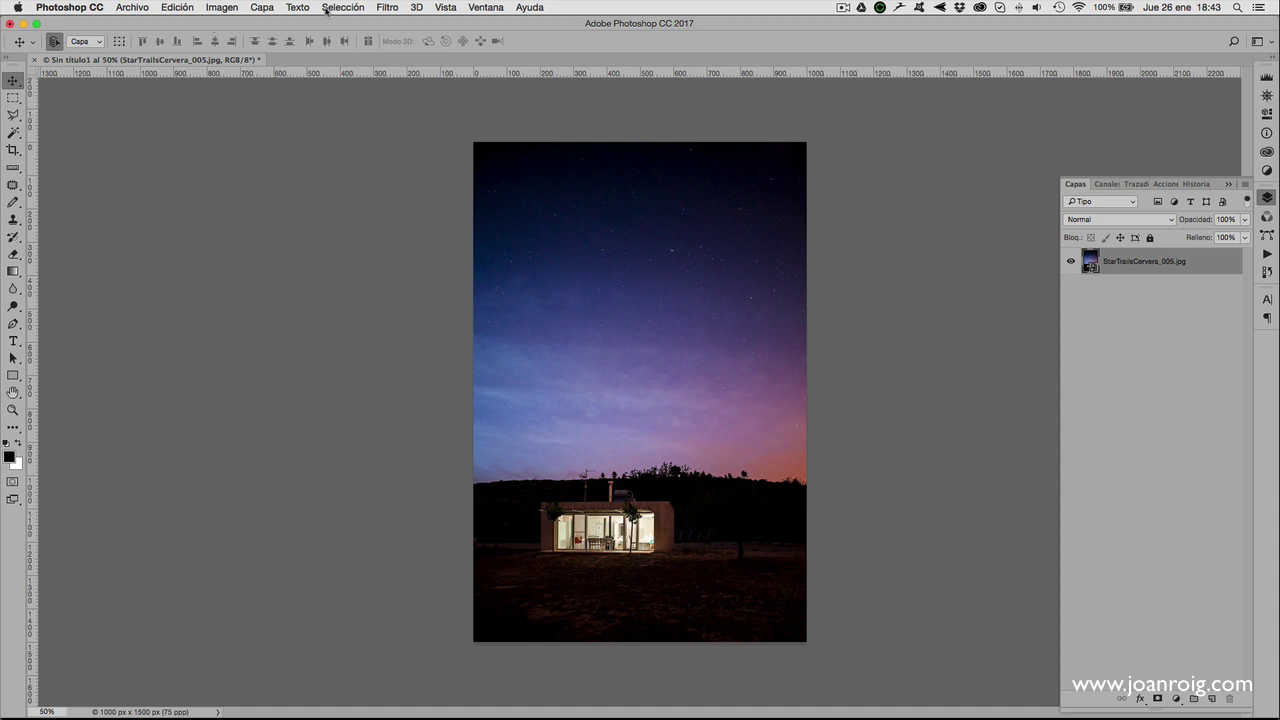
# Apply Capa > Objetos inteligentes > Modo de apilamiento > Máxima to the smart object
pyautogui.click(262, 8)
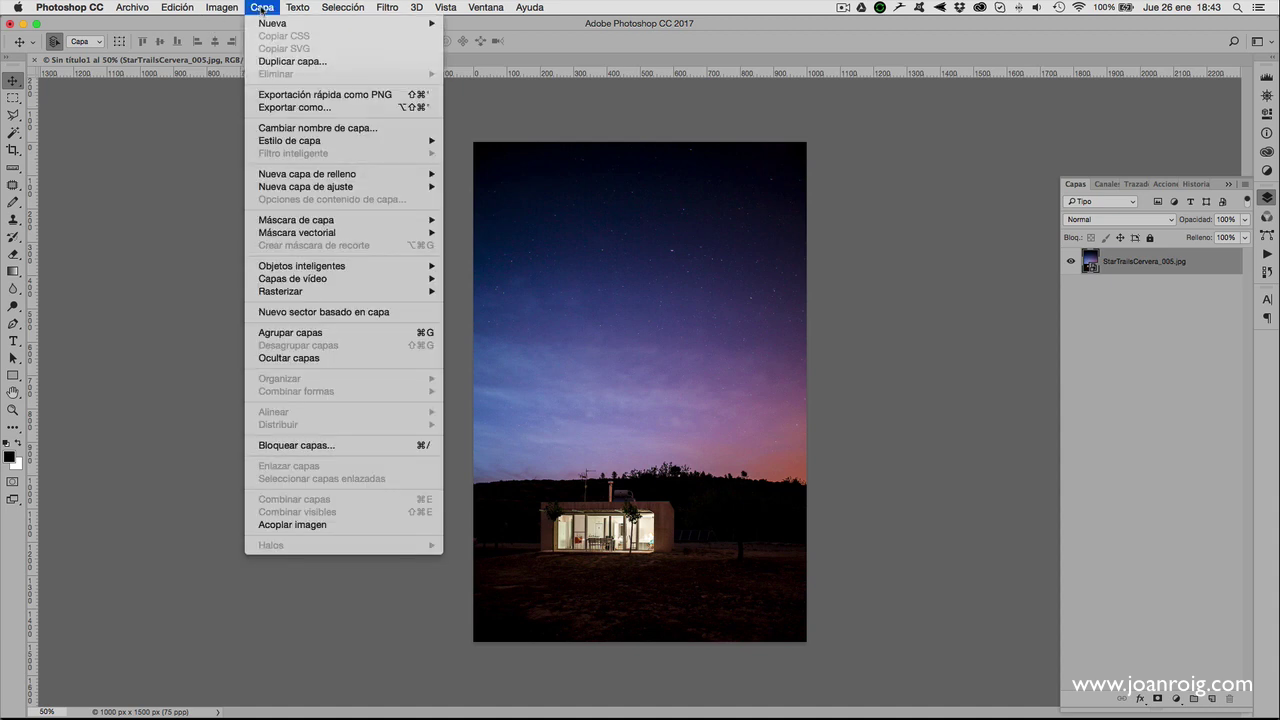
pyautogui.moveTo(302, 266)
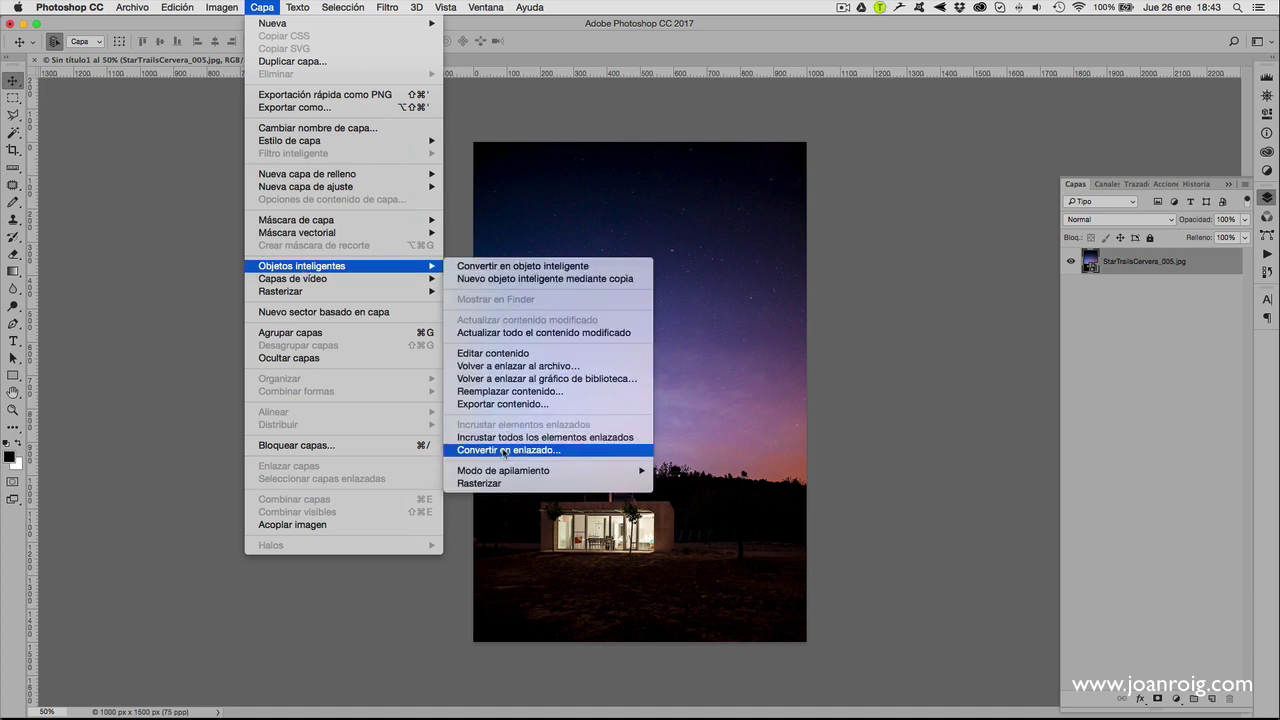
pyautogui.moveTo(503, 470)
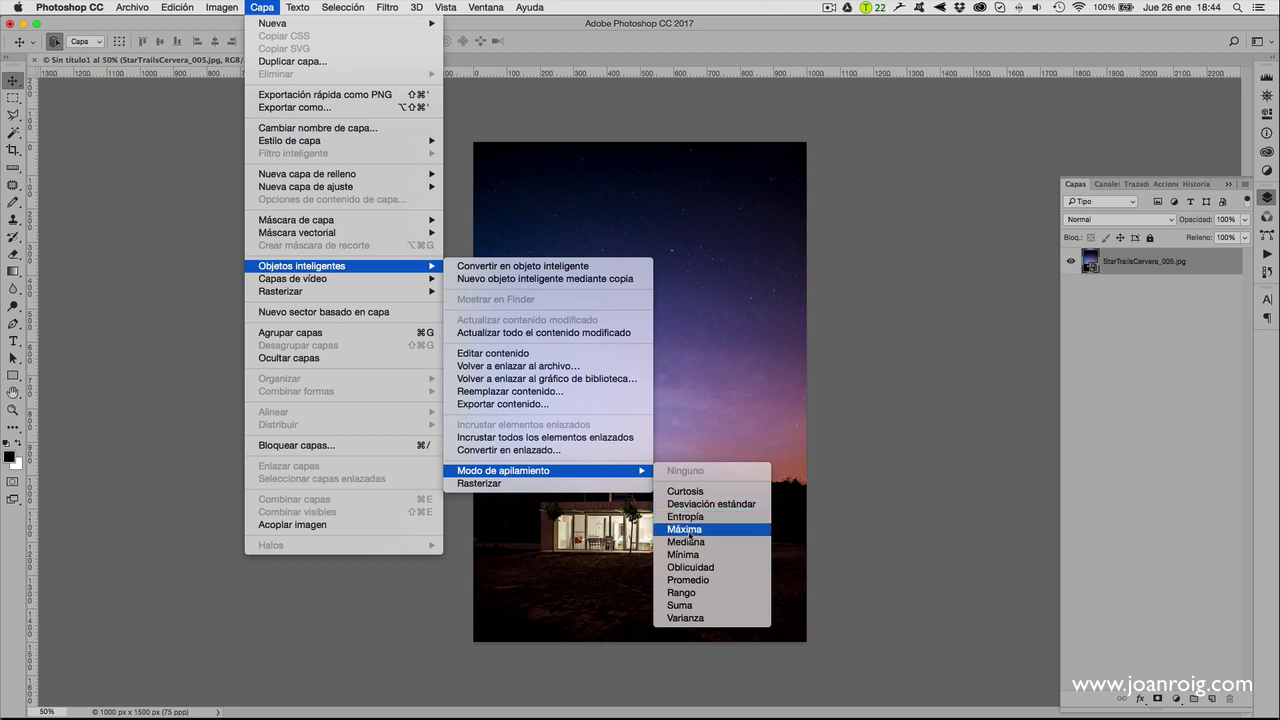
pyautogui.click(689, 531)
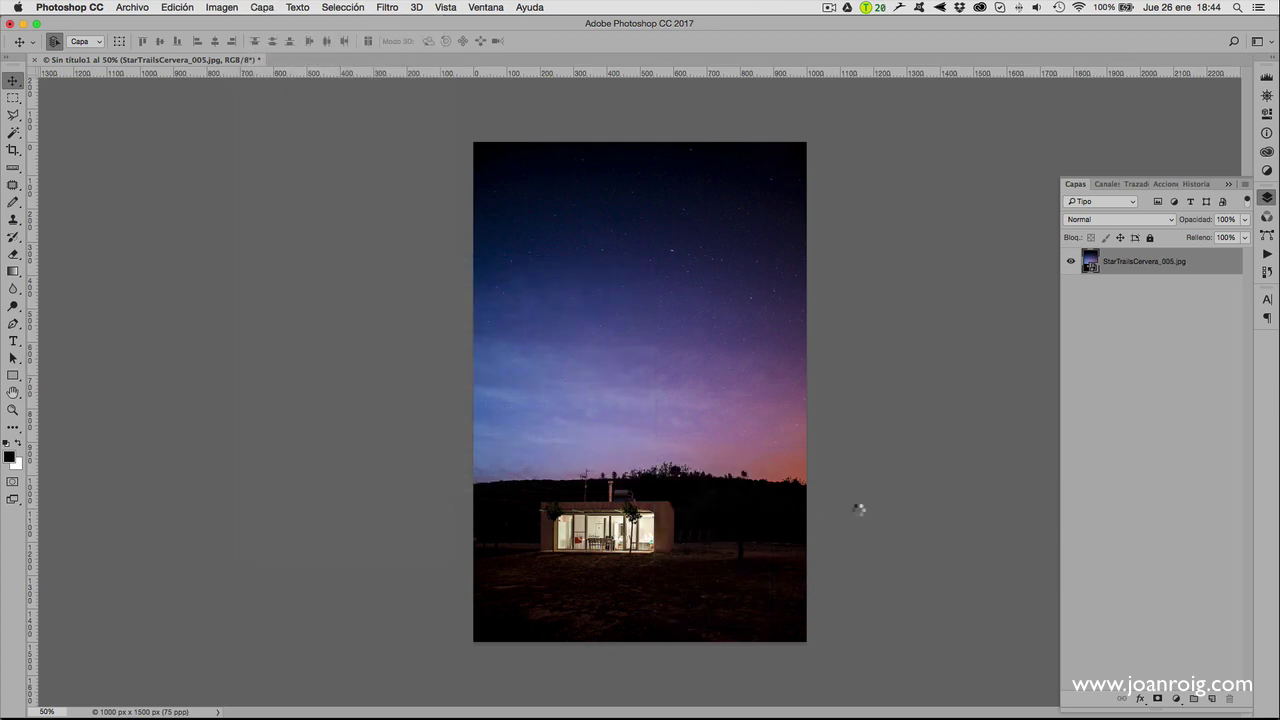